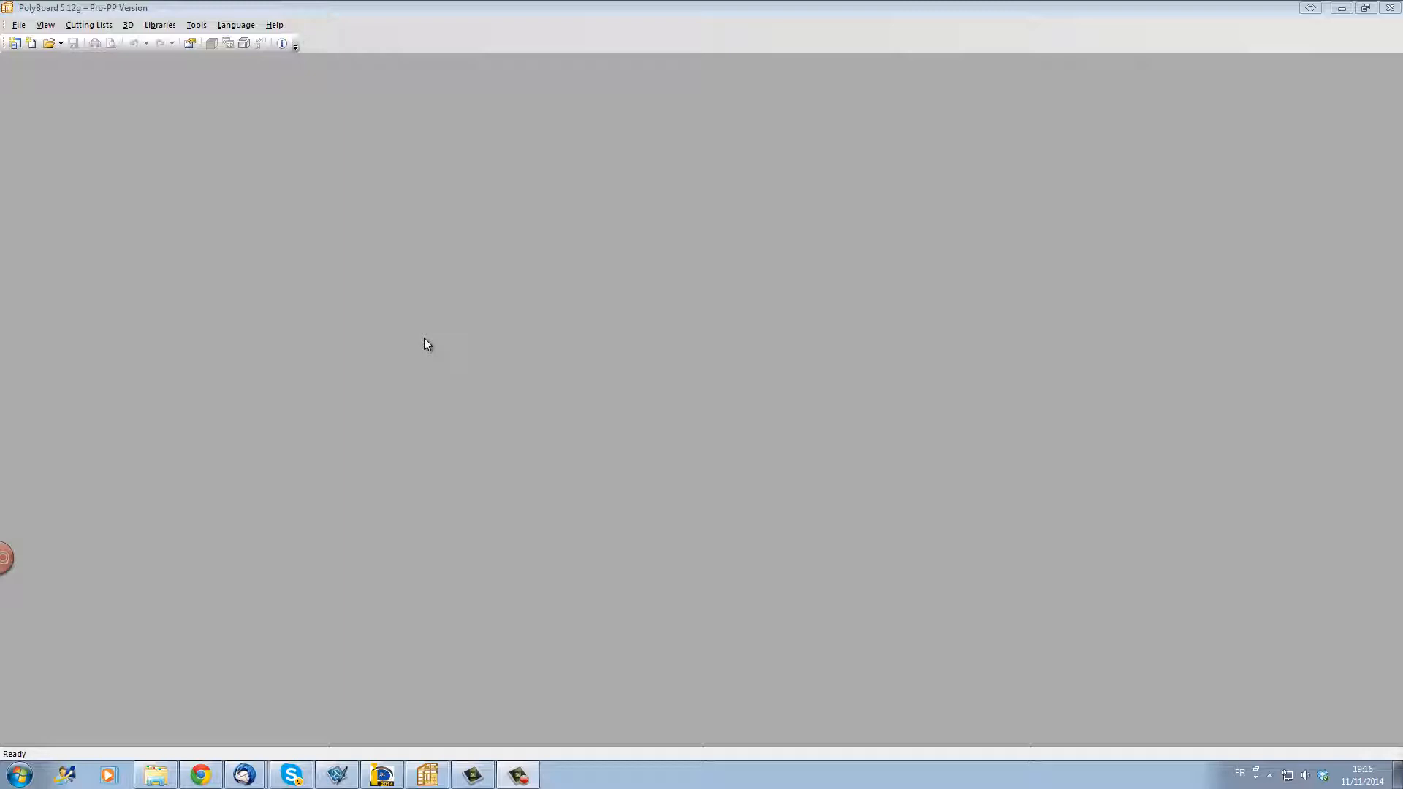
Step: Create a new cabinet with the default settings and select its top panel
{"action": "left_click", "coordinate": [32, 44]}
{"action": "left_click", "coordinate": [823, 544]}
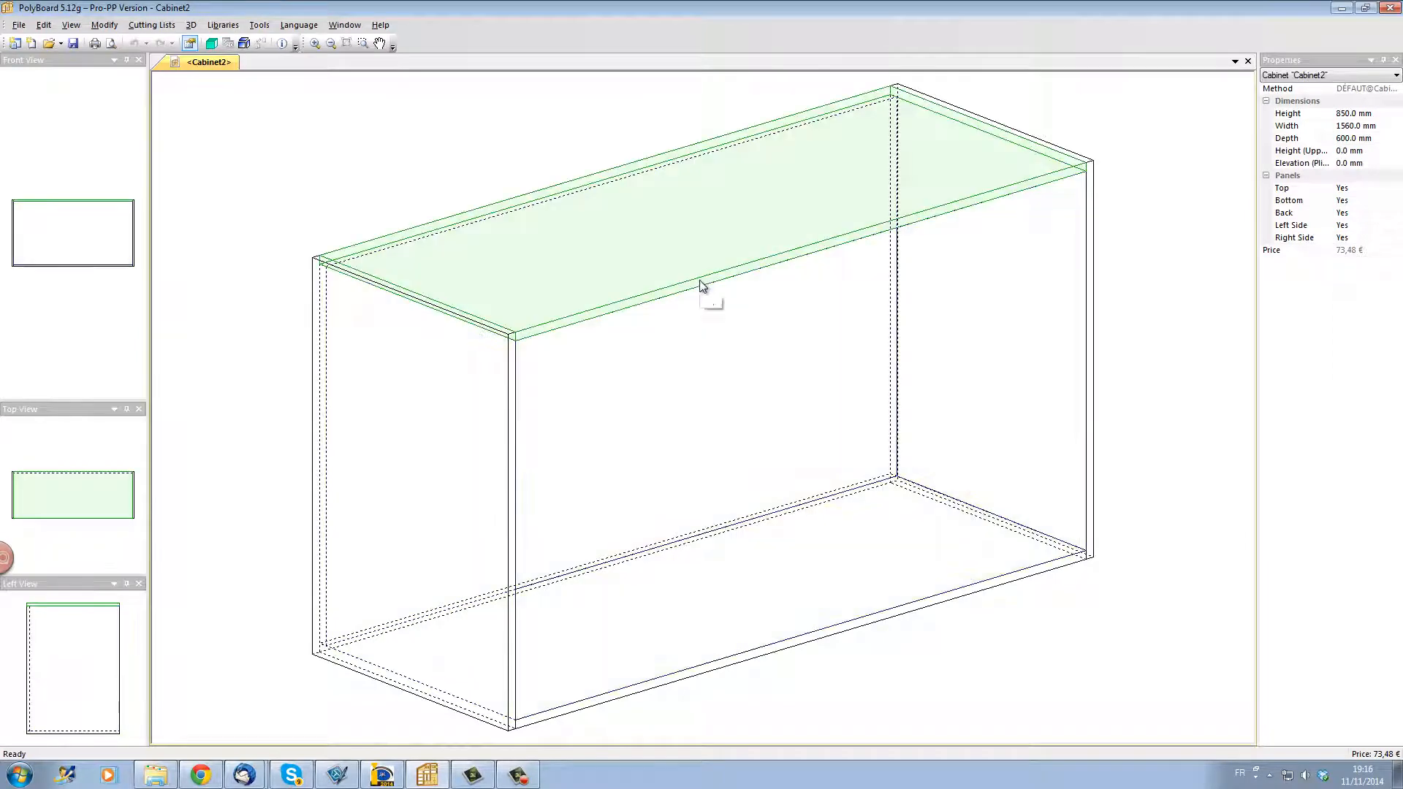
{"action": "left_click", "coordinate": [701, 288]}
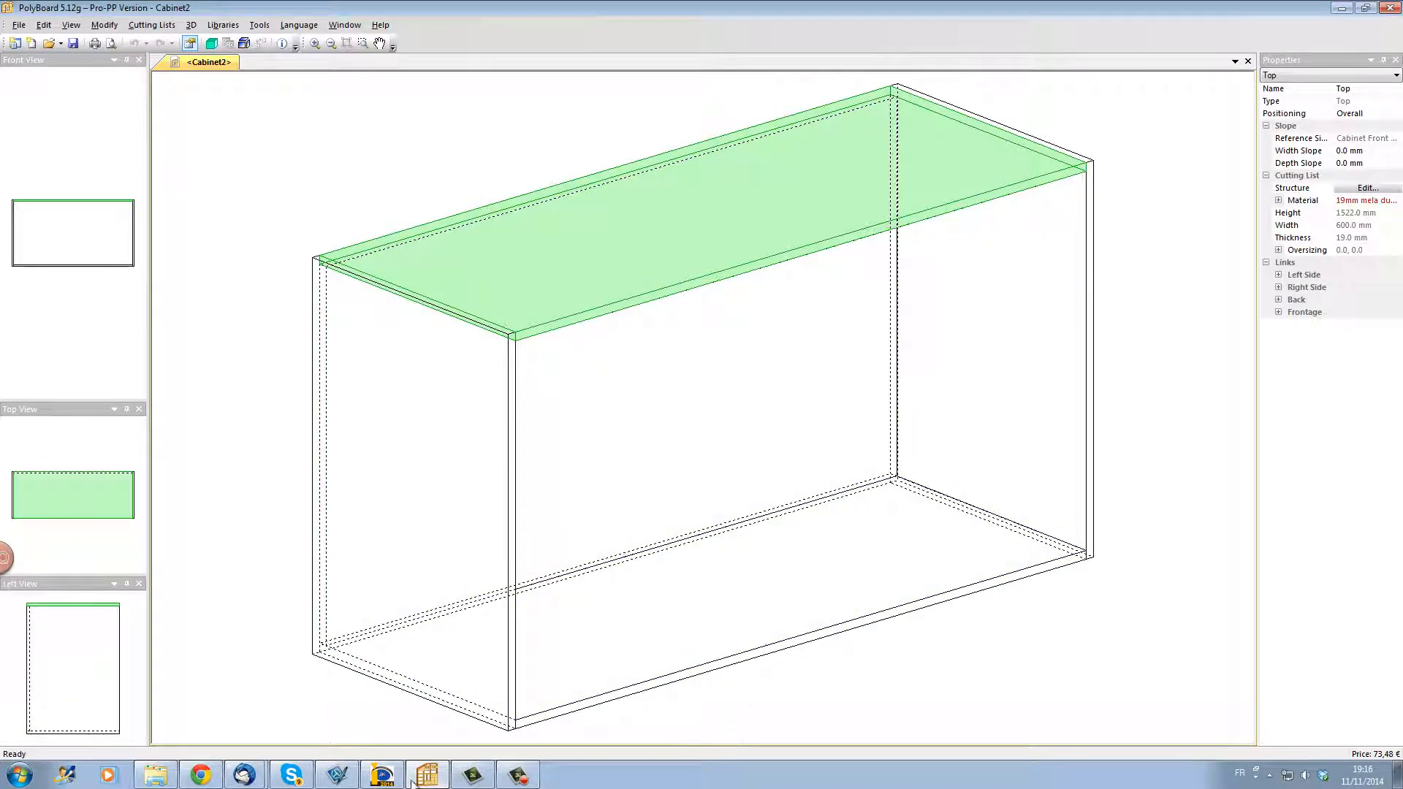
Step: Switch to progeCAD and start a drawing from scratch with the default metric settings
{"action": "left_click", "coordinate": [388, 775]}
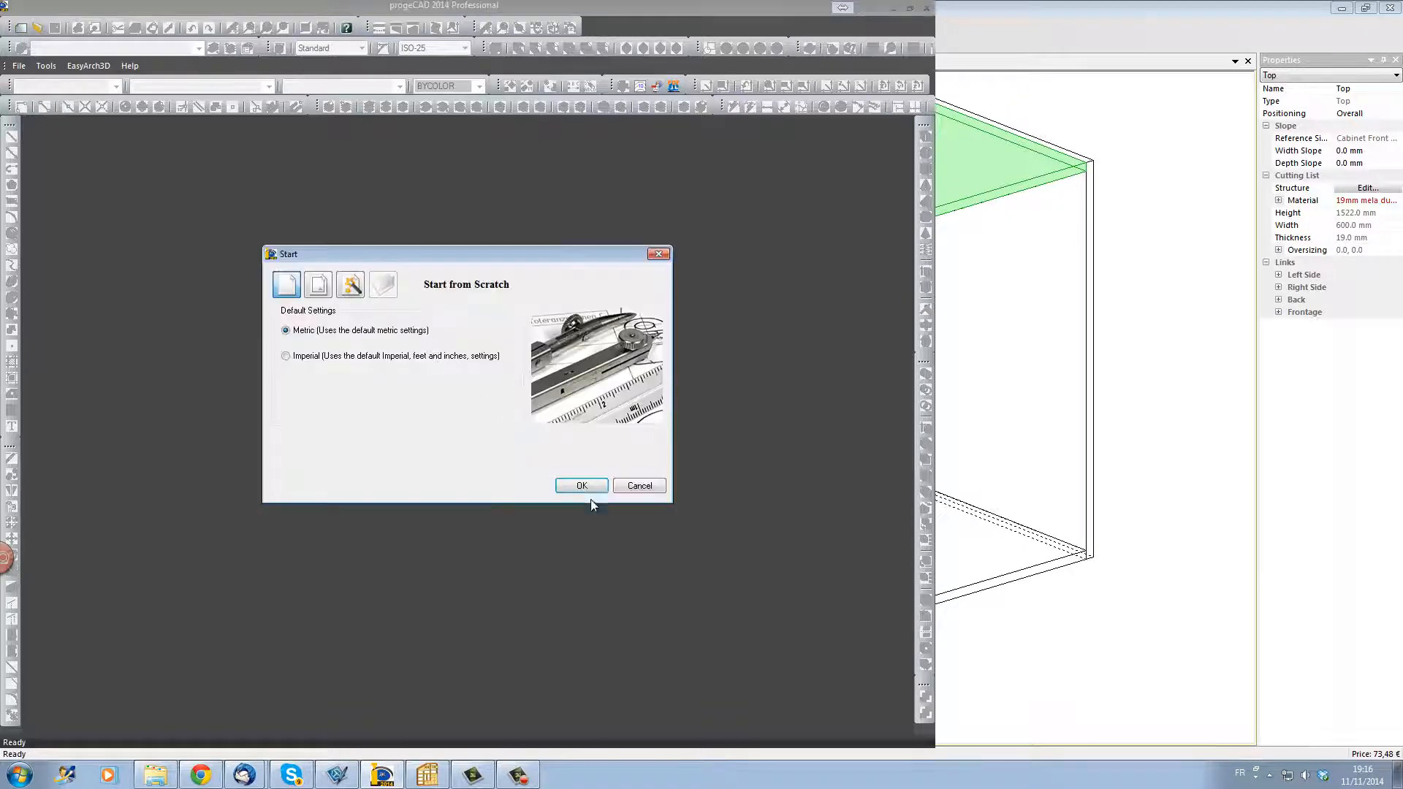
{"action": "left_click", "coordinate": [582, 486]}
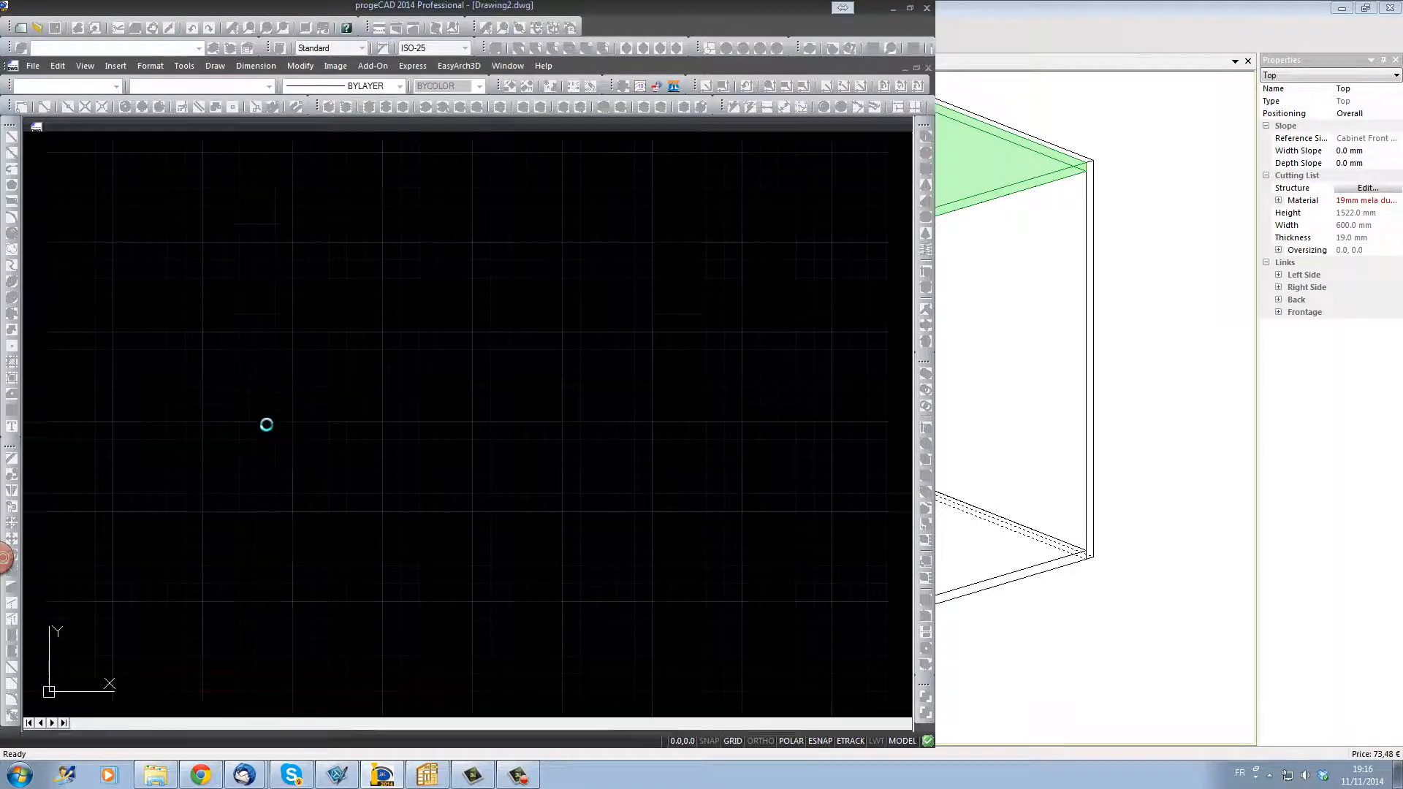
Step: Draw a polyline rising vertically about 81 mm, then running rightward through three successively smaller alternating arcs, the middle one about 48 mm wide
{"action": "left_click", "coordinate": [12, 168]}
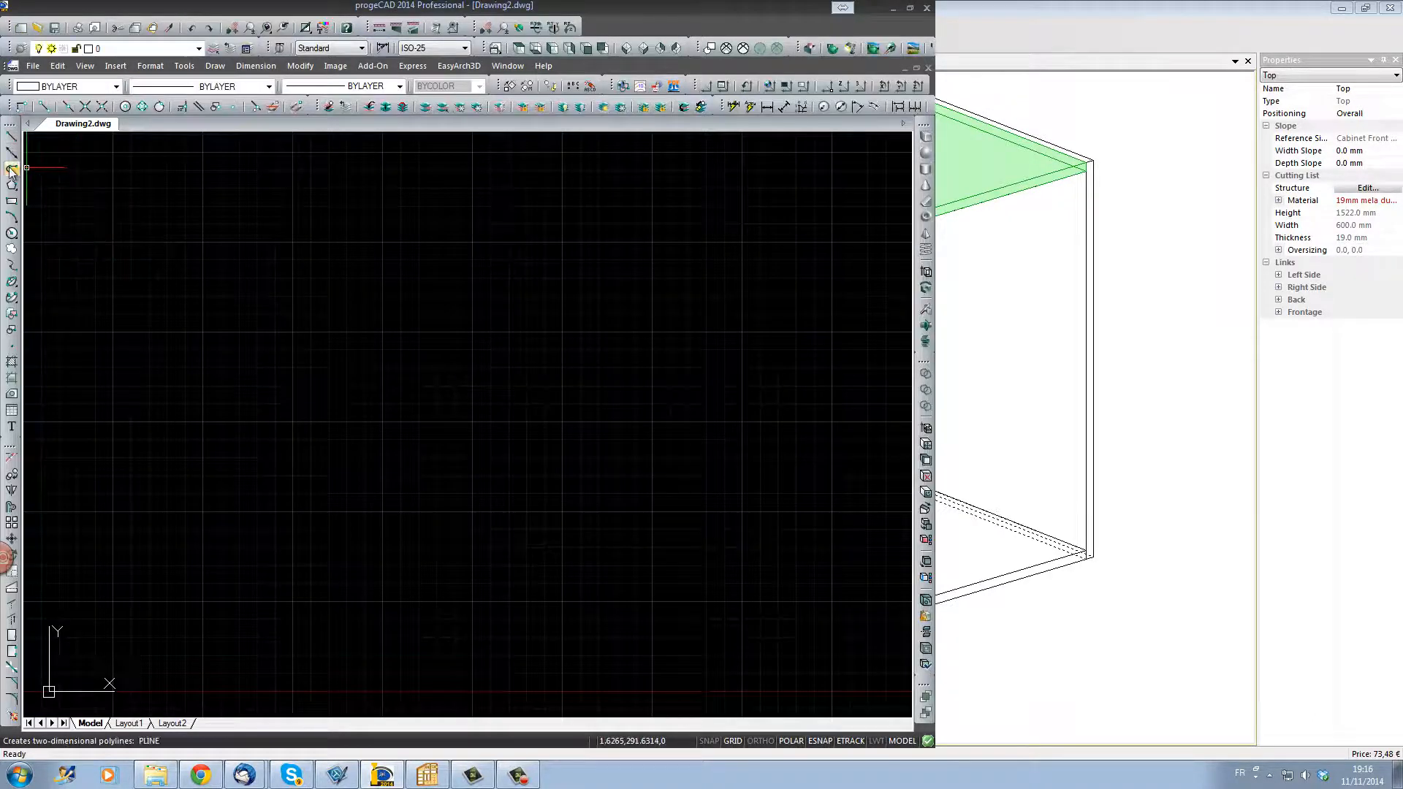
{"action": "left_click", "coordinate": [226, 576]}
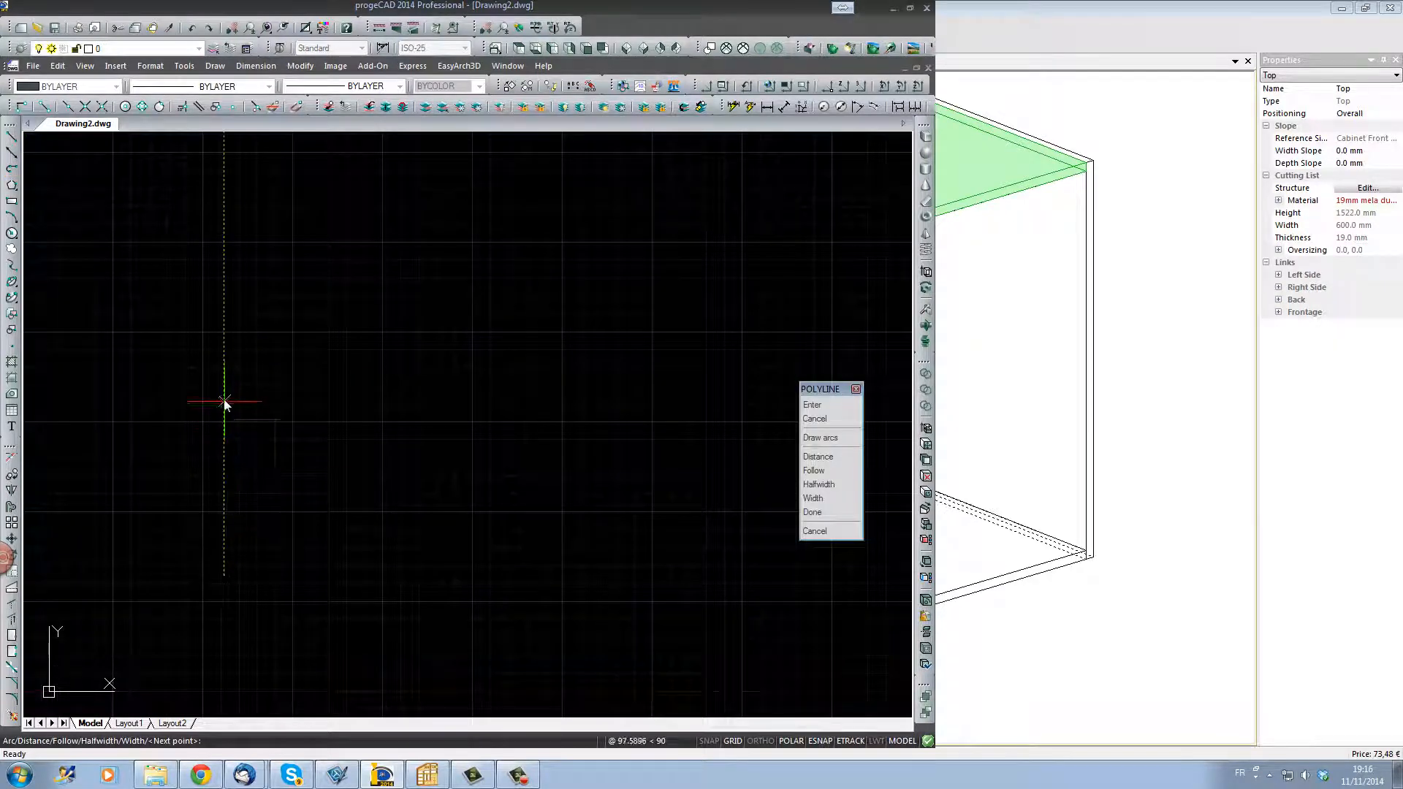
{"action": "left_click", "coordinate": [224, 431]}
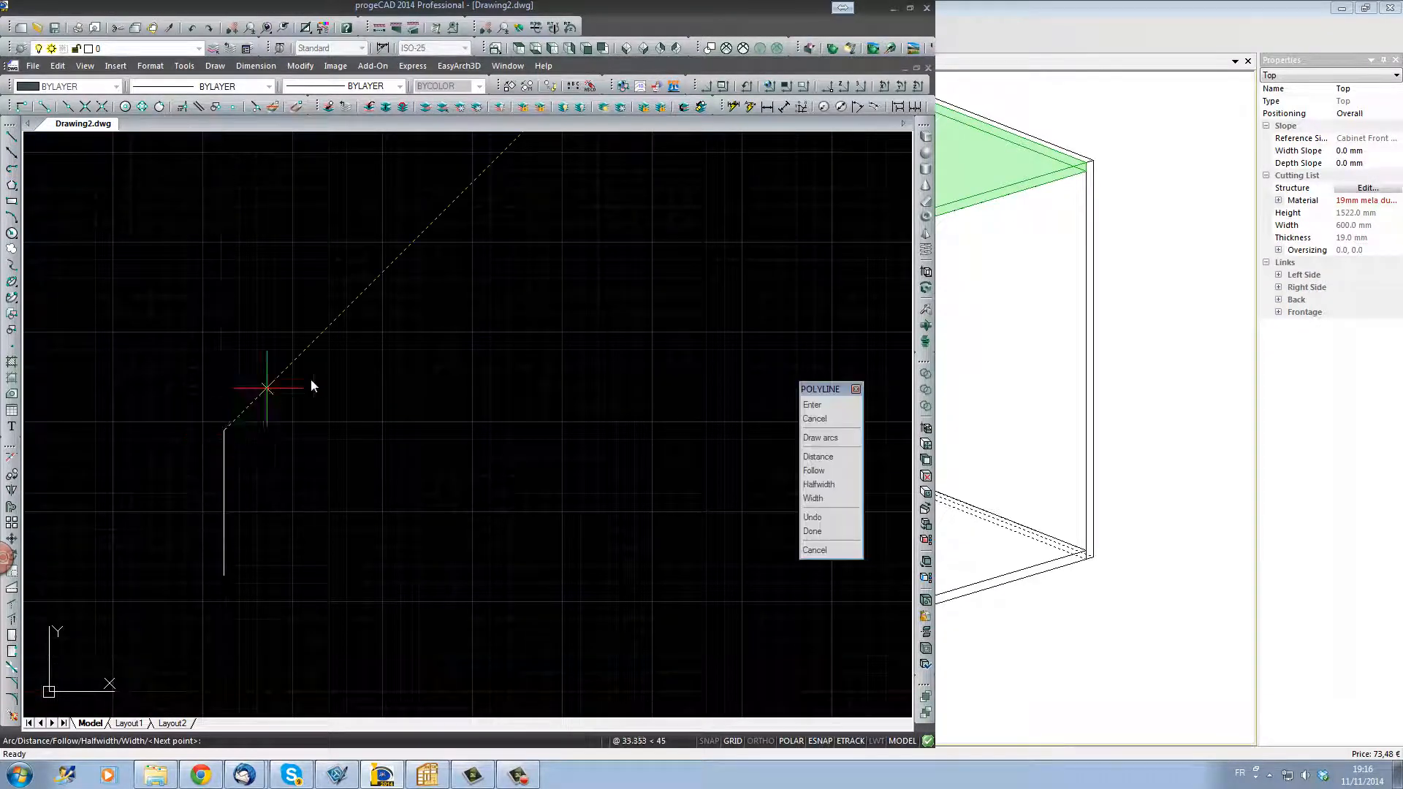
{"action": "left_click", "coordinate": [839, 437]}
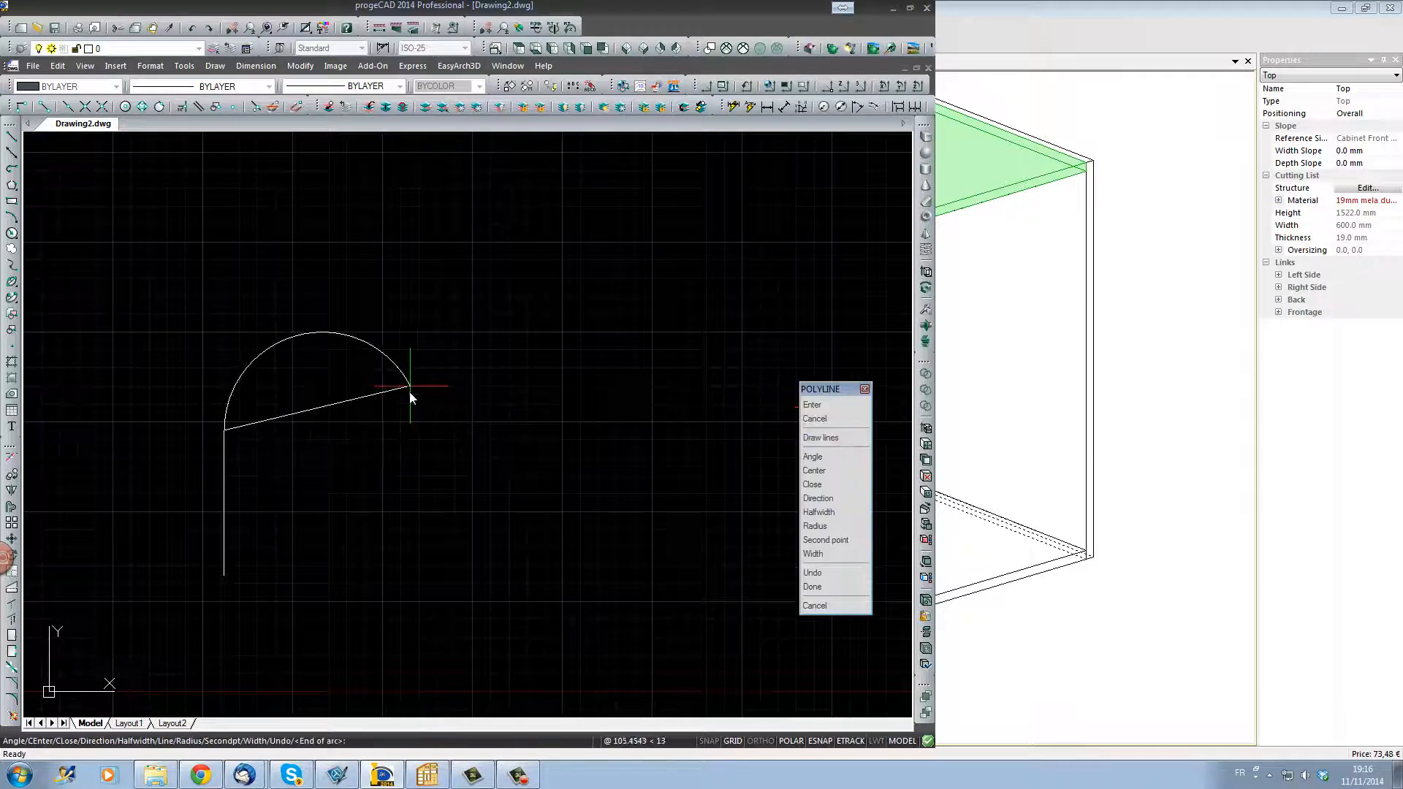
{"action": "left_click", "coordinate": [405, 431]}
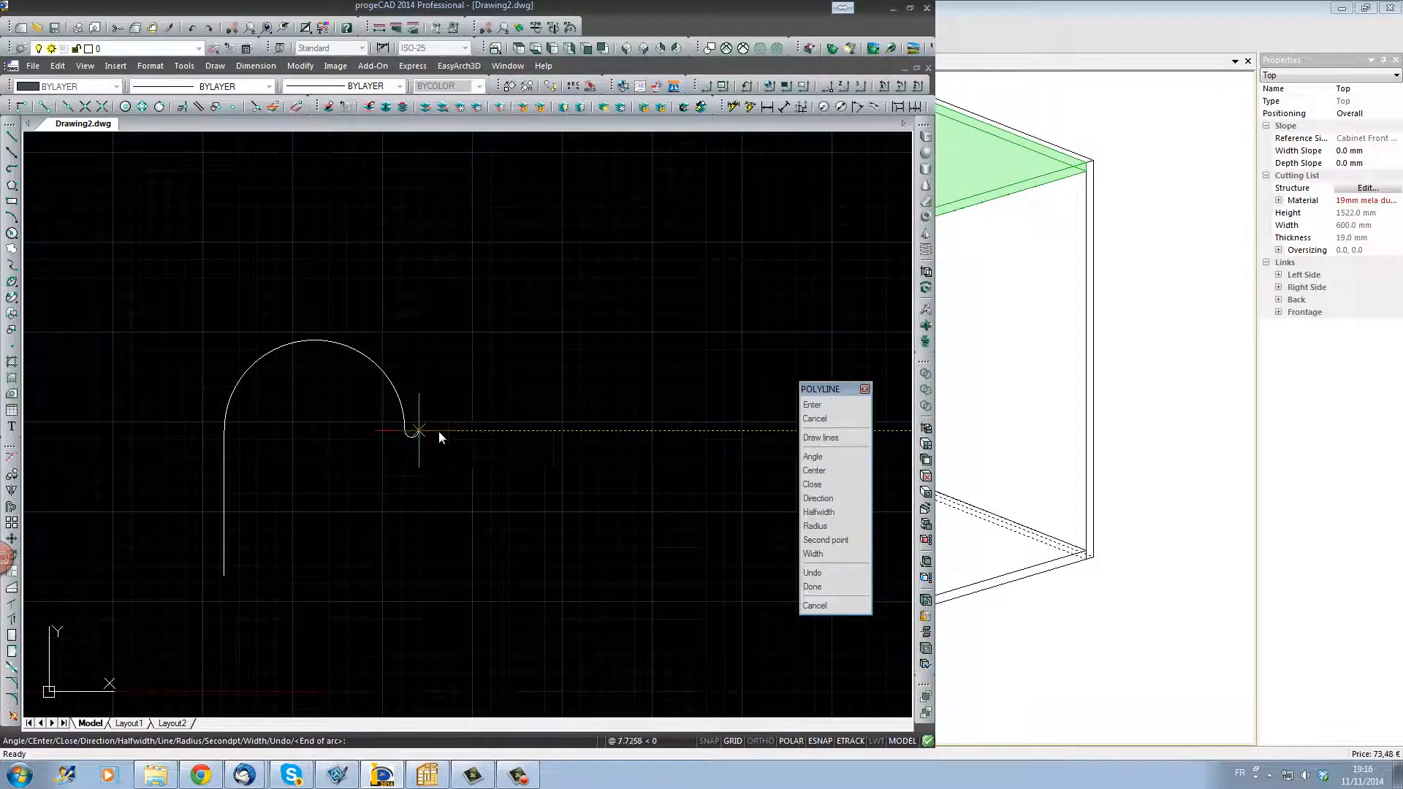
{"action": "left_click", "coordinate": [490, 433]}
{"action": "left_click", "coordinate": [538, 432]}
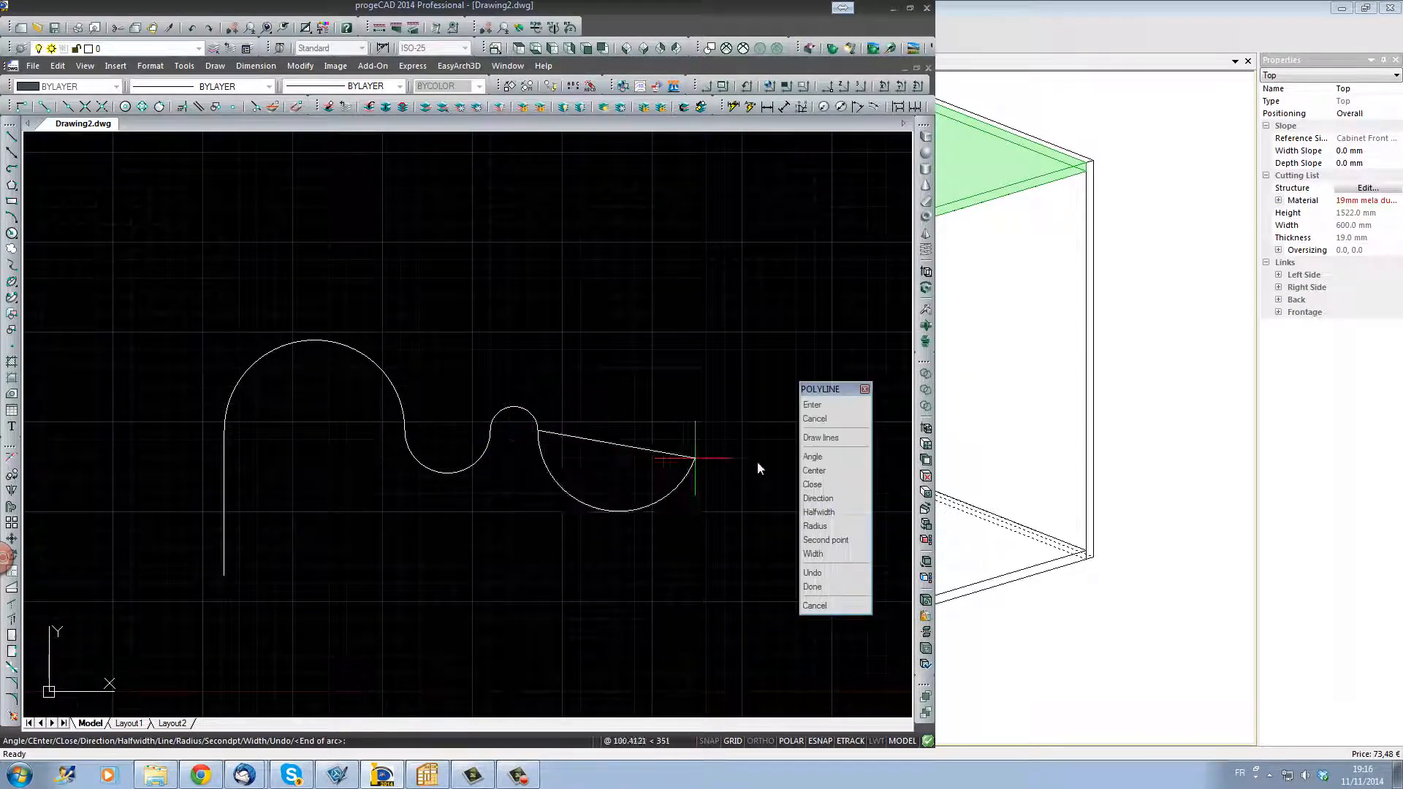
Step: Extend the polyline straight down about 81 mm level with its start, then arc back beneath to the start point and close it
{"action": "left_click", "coordinate": [819, 440]}
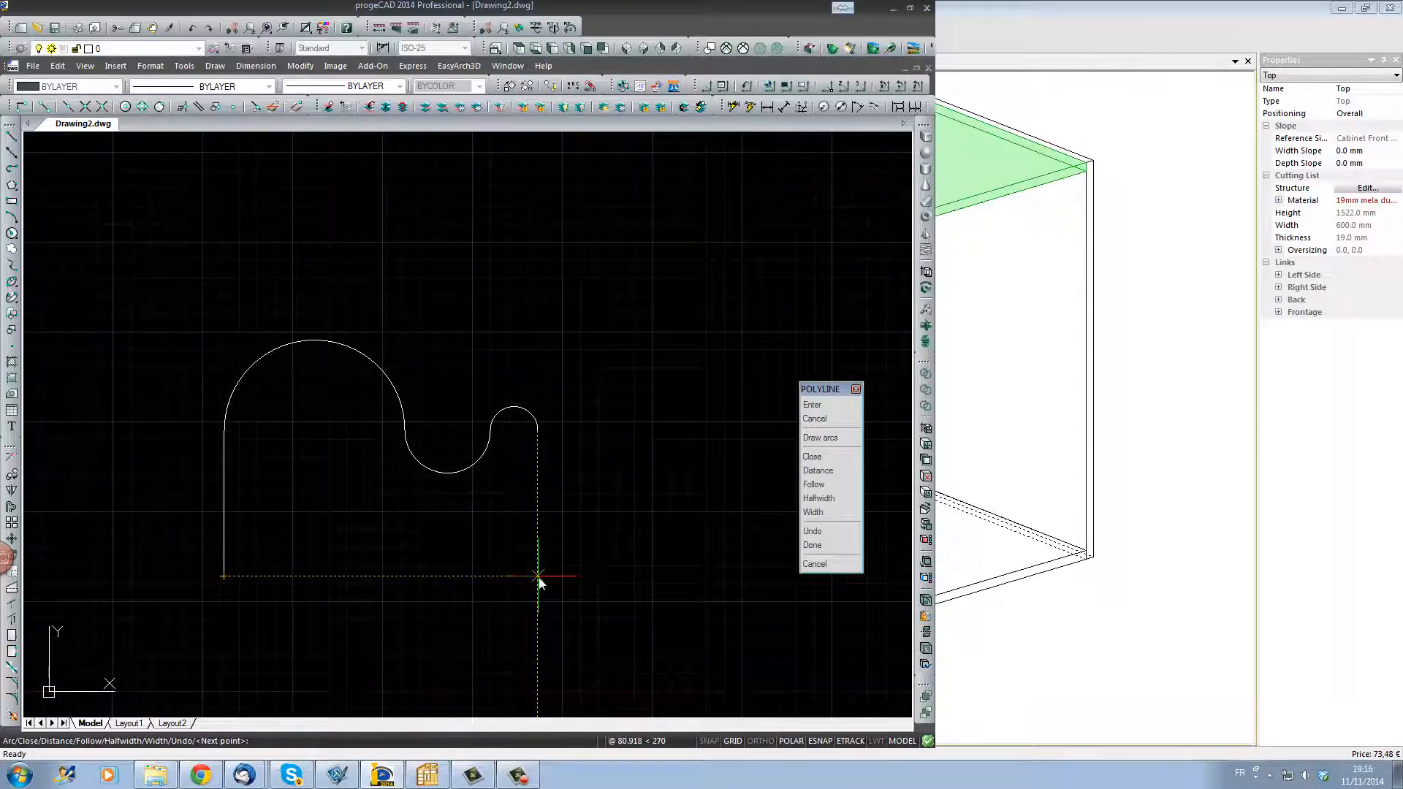
{"action": "left_click", "coordinate": [538, 576]}
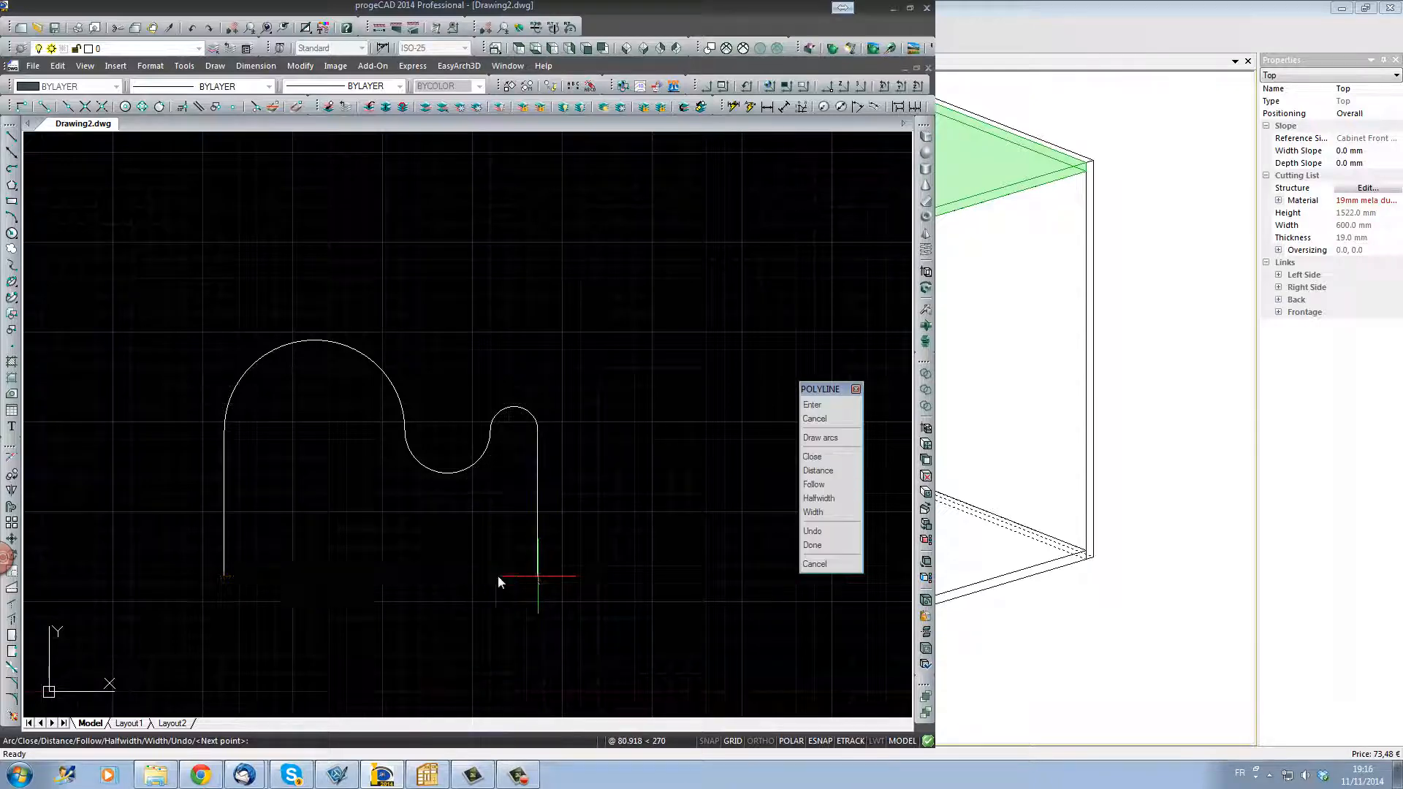
{"action": "left_click", "coordinate": [832, 439]}
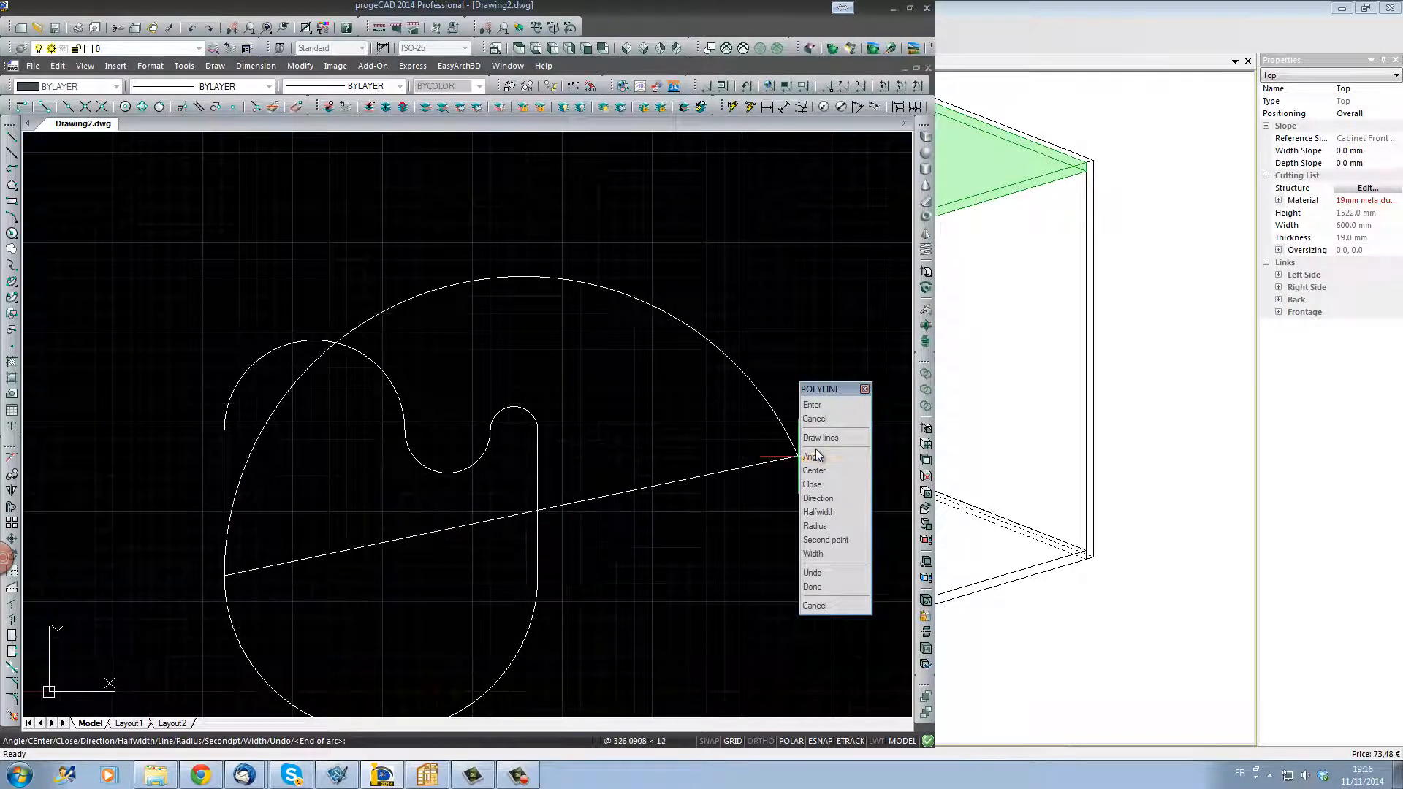
{"action": "left_click", "coordinate": [819, 484]}
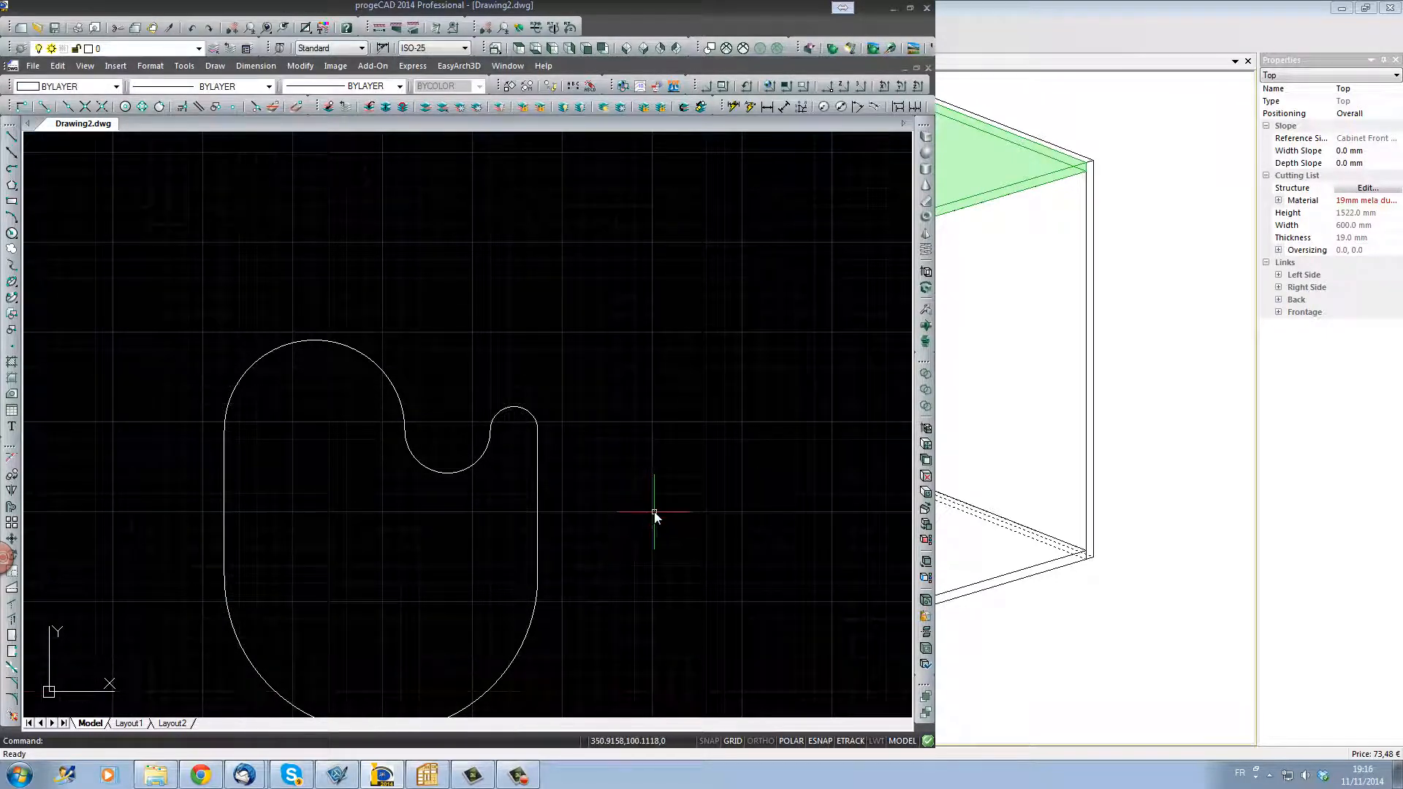
{"action": "middle_click_drag", "start_coordinate": [654, 515], "coordinate": [721, 429]}
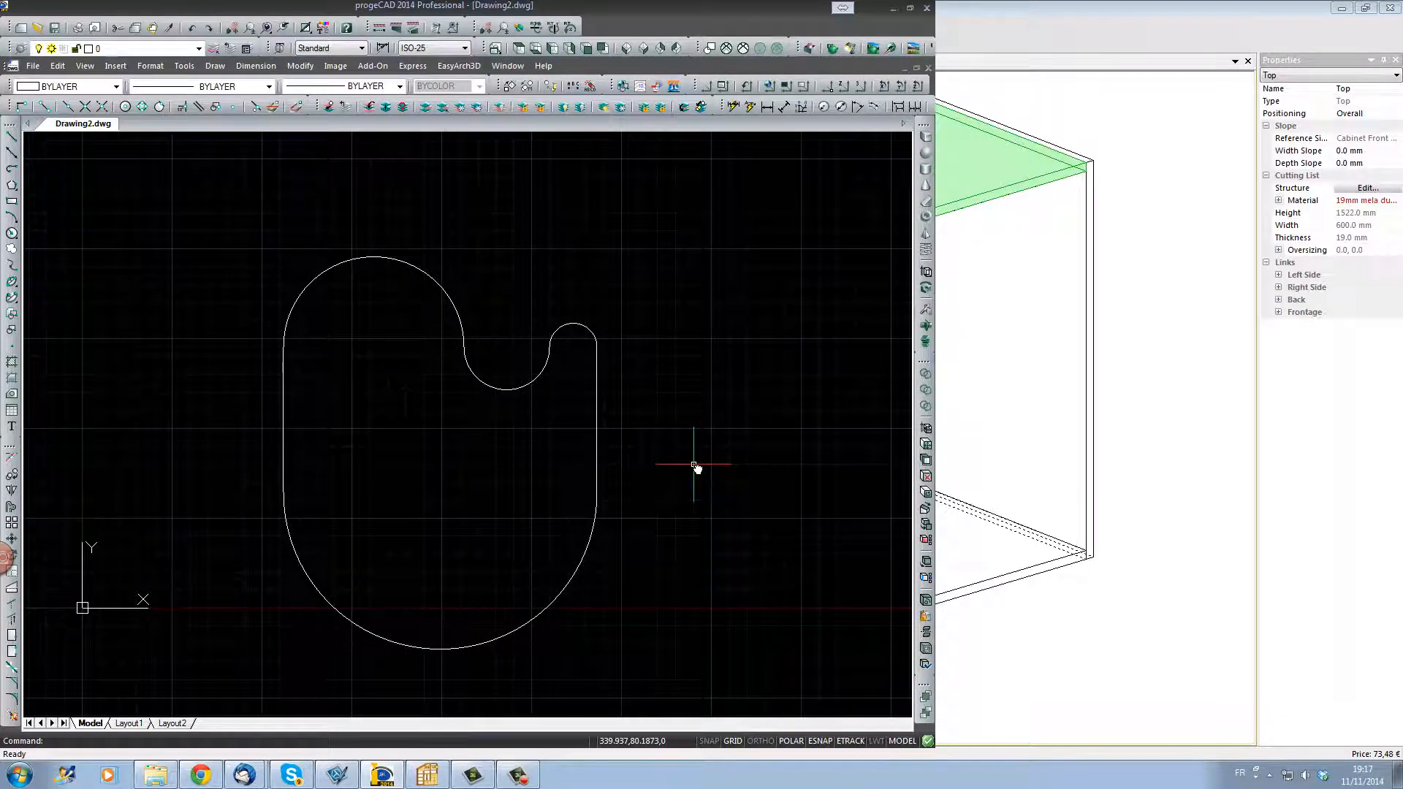
{"action": "left_click", "coordinate": [999, 395]}
{"action": "left_click", "coordinate": [768, 199]}
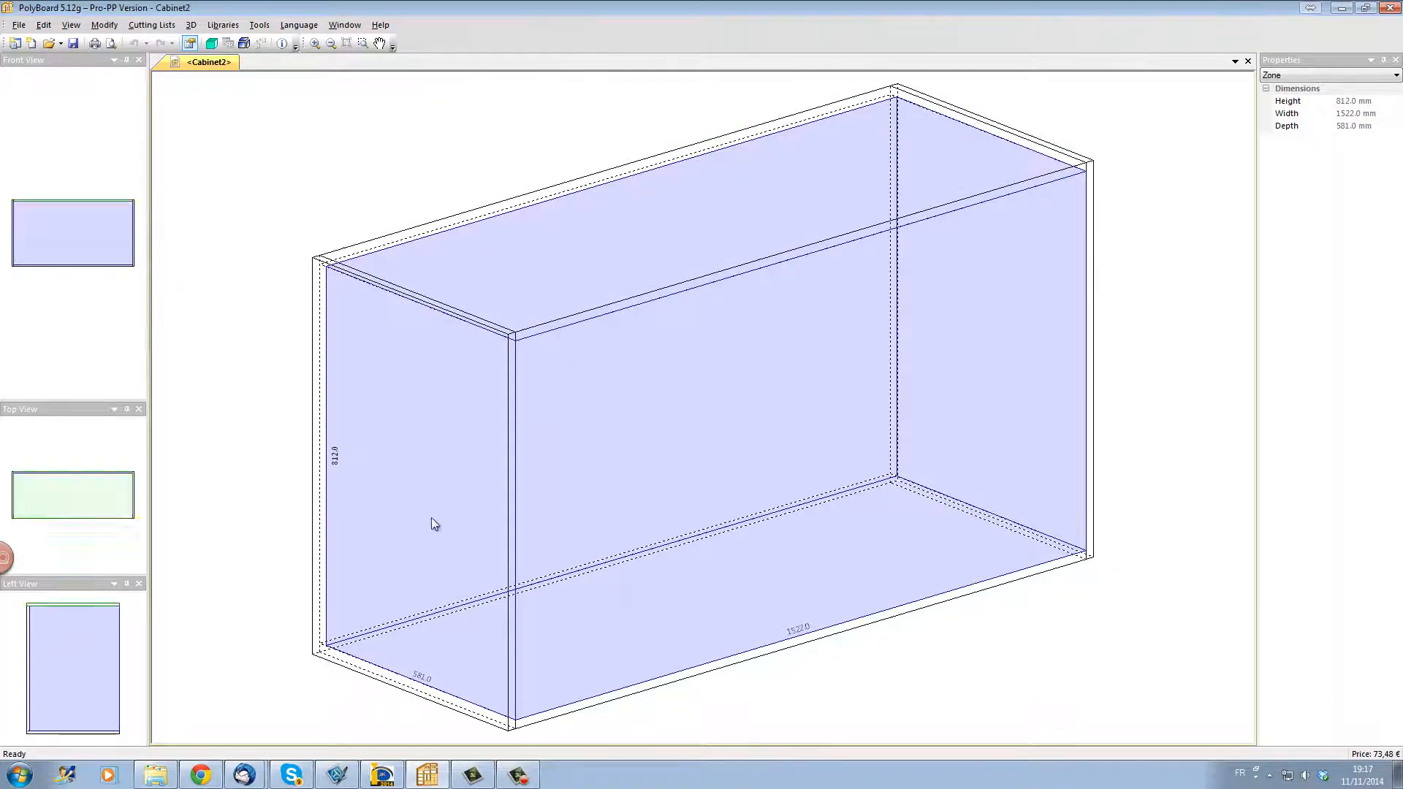
{"action": "left_click", "coordinate": [381, 775]}
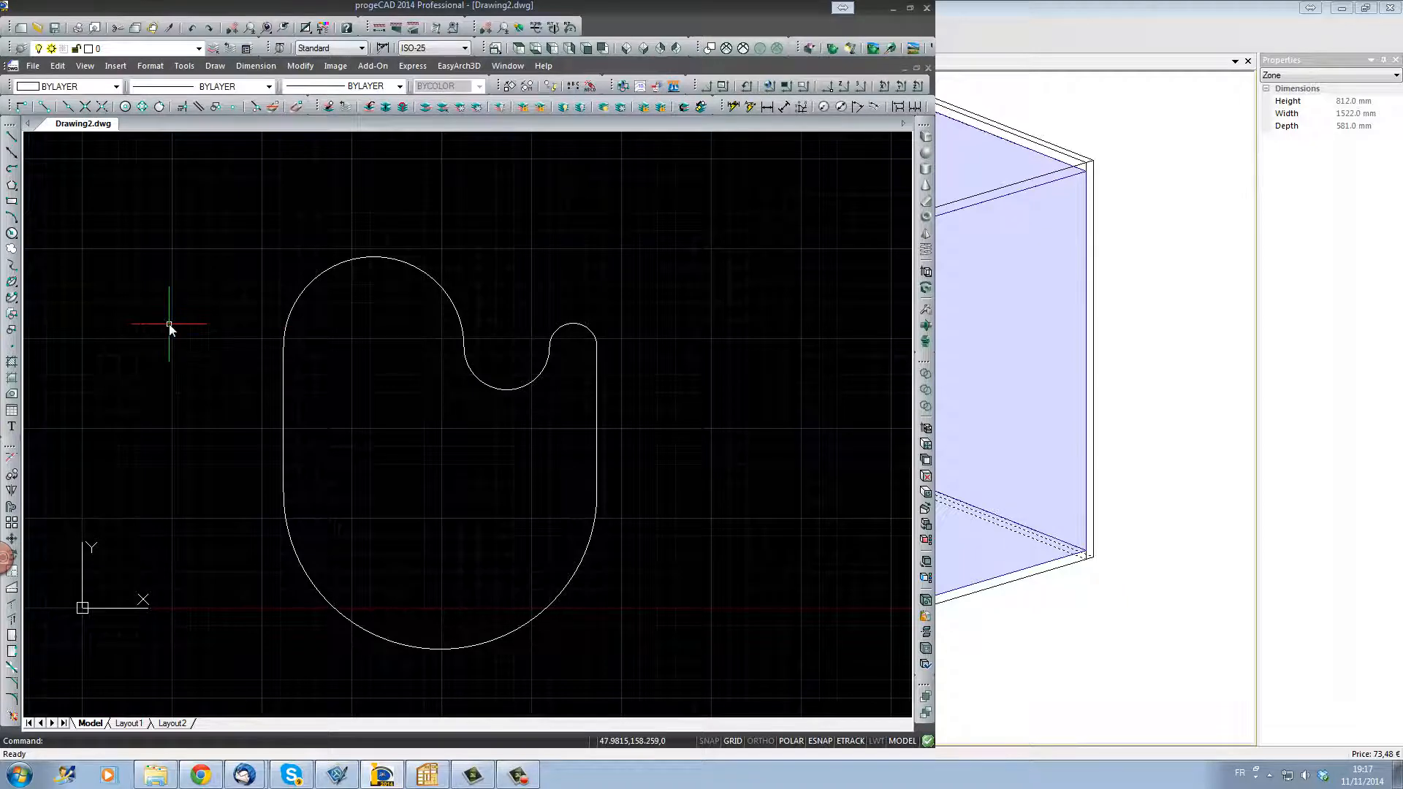
Step: Save the drawing in AutoCAD 2004 ASCII (*.dxf) format over the existing cut out.dxf in the wilock folder
{"action": "left_click", "coordinate": [55, 31]}
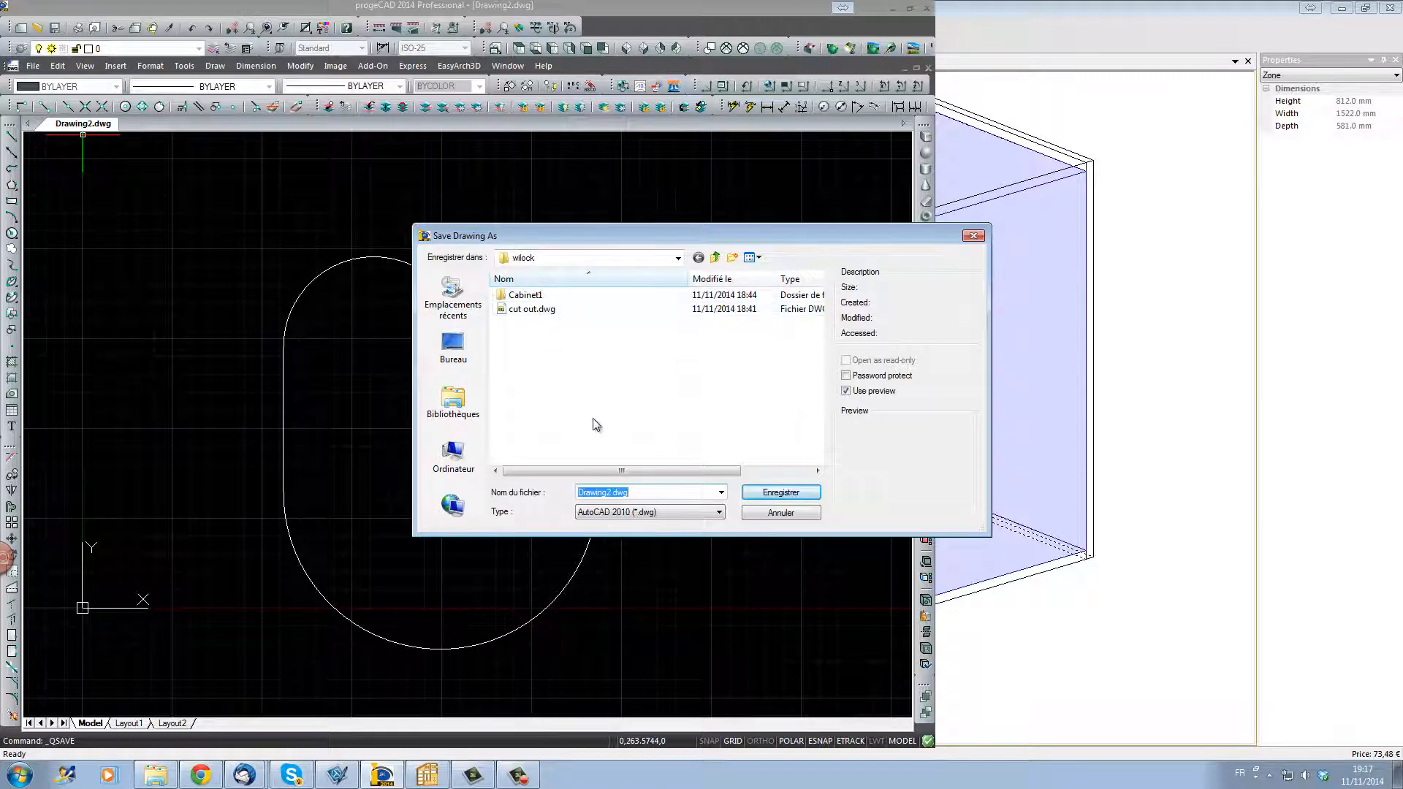
{"action": "left_click", "coordinate": [694, 516]}
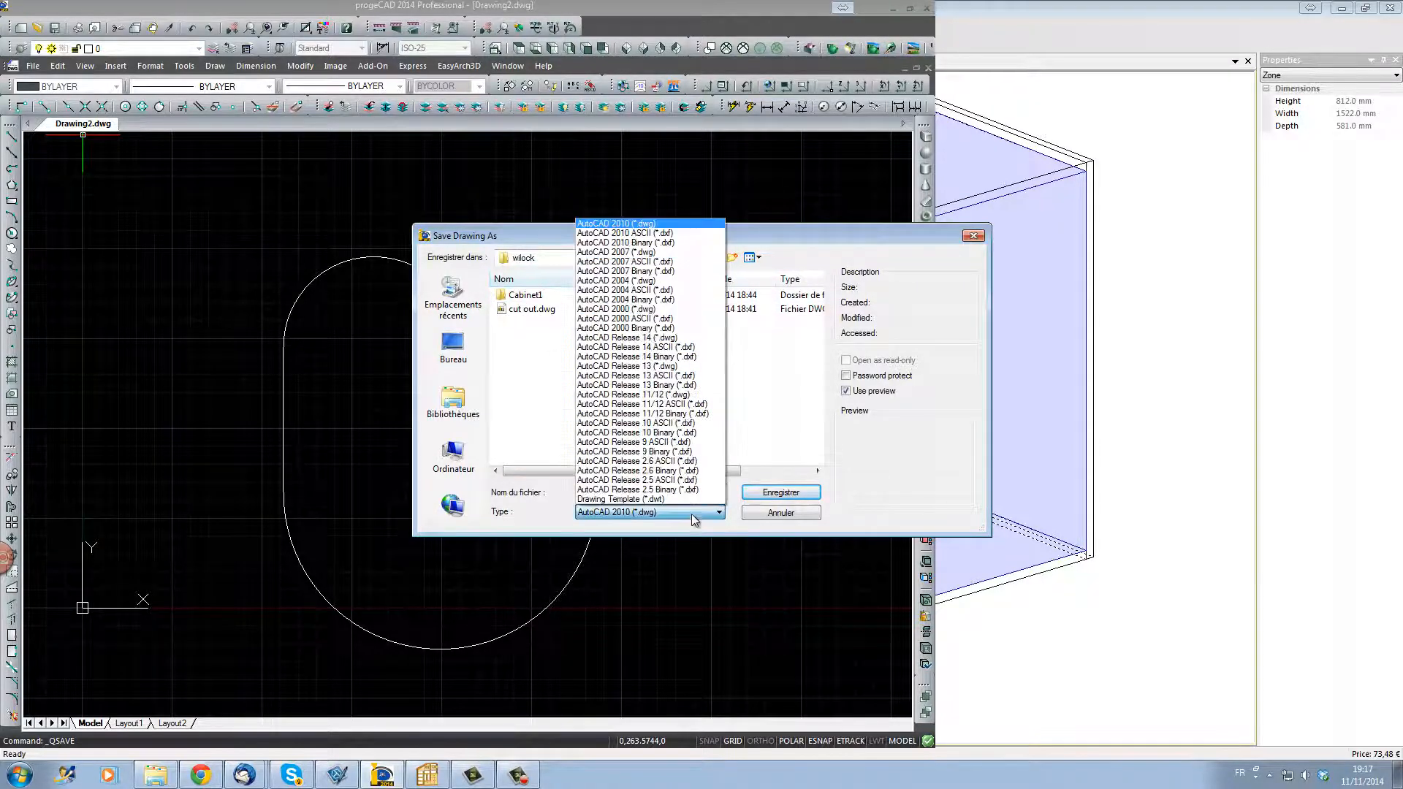
{"action": "left_click", "coordinate": [656, 291]}
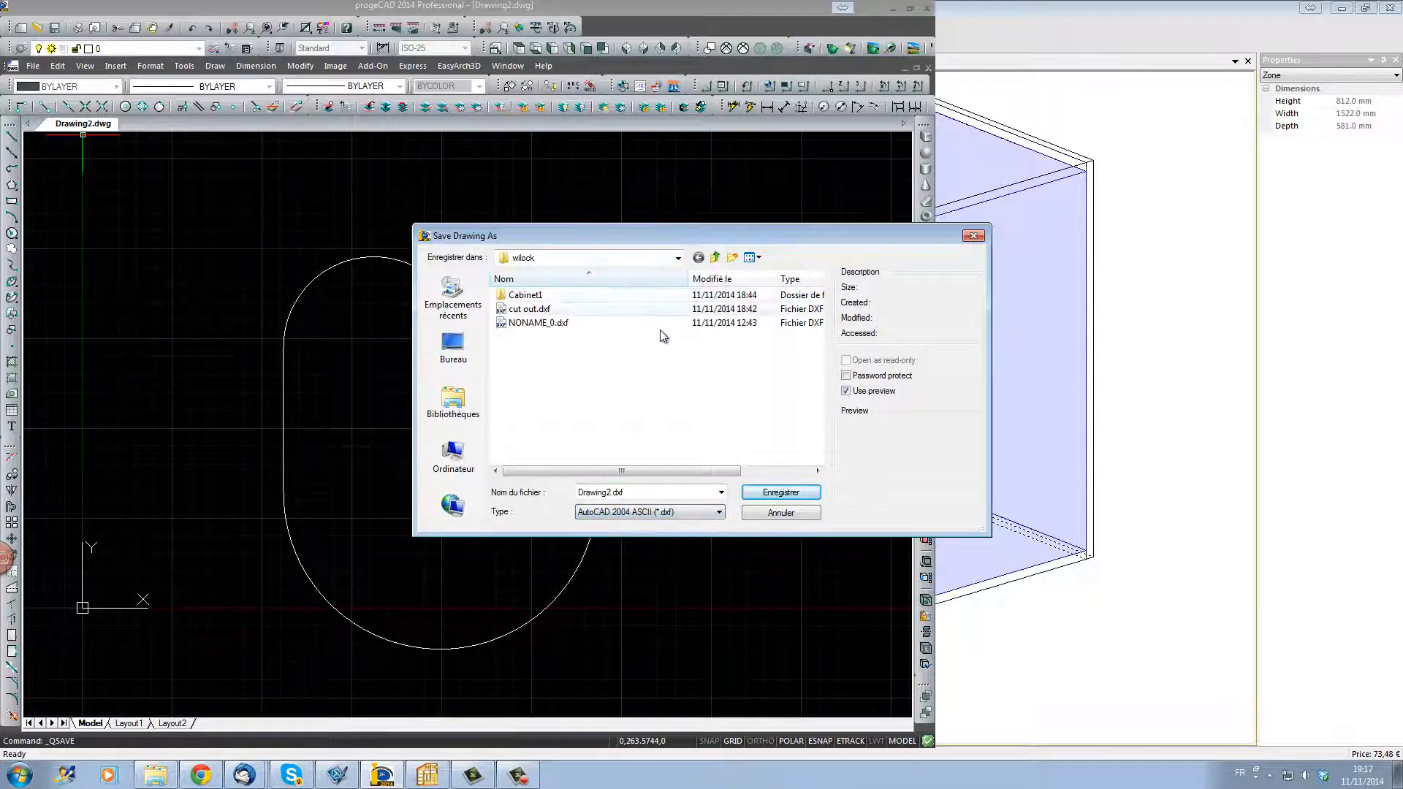
{"action": "left_click", "coordinate": [555, 311]}
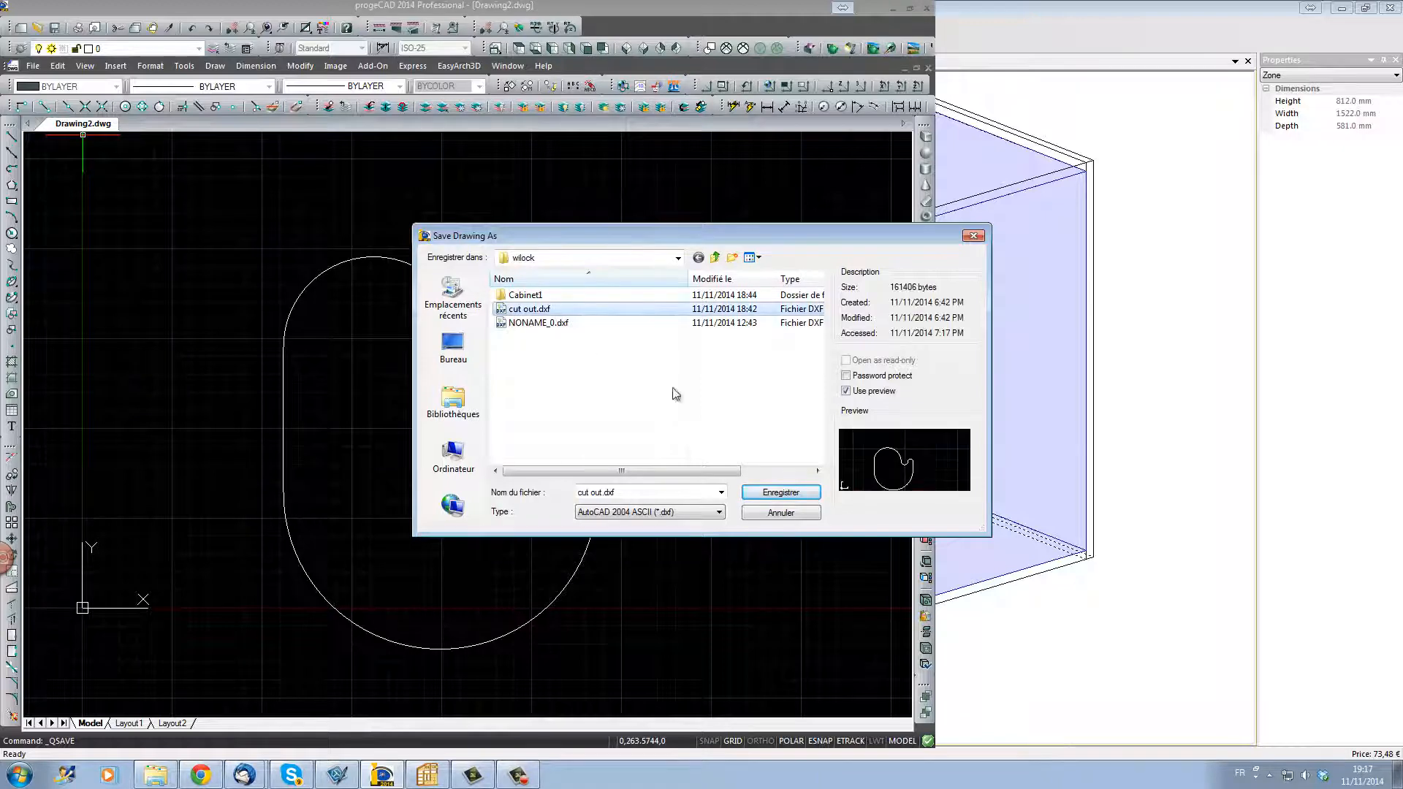
{"action": "left_click", "coordinate": [795, 502]}
{"action": "left_click", "coordinate": [735, 393]}
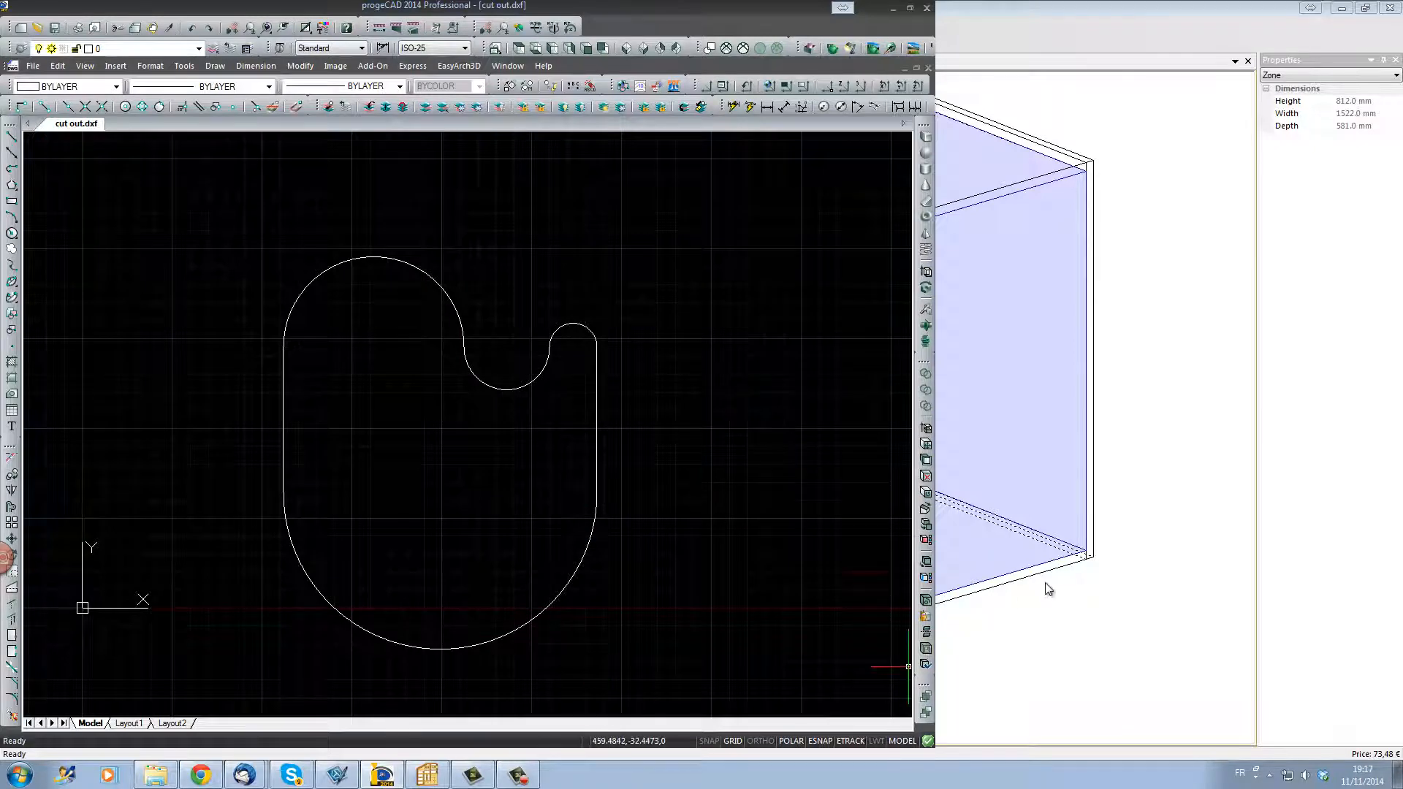
Step: Switch back to PolyBoard and select the cabinet's top panel
{"action": "left_click", "coordinate": [1105, 636]}
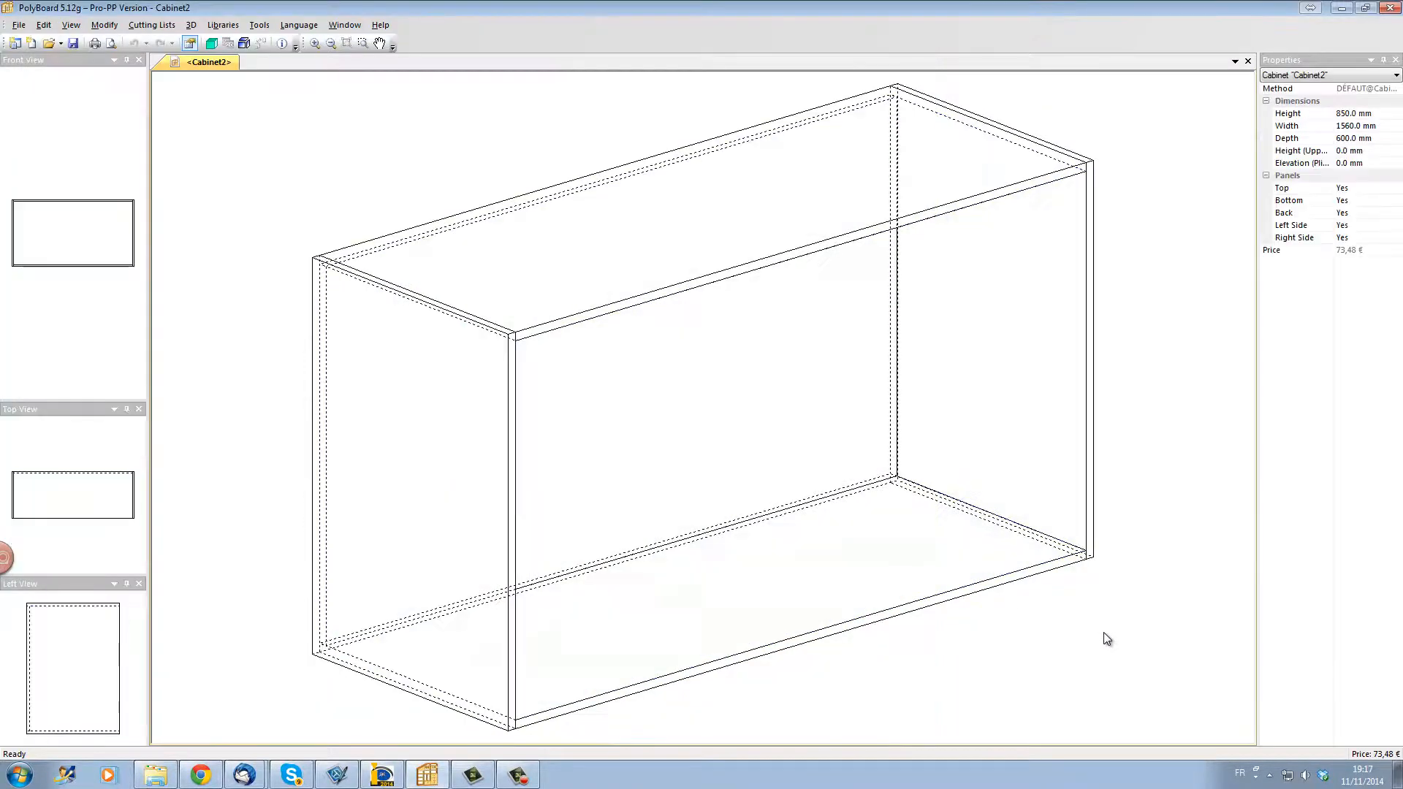
{"action": "left_click", "coordinate": [870, 231]}
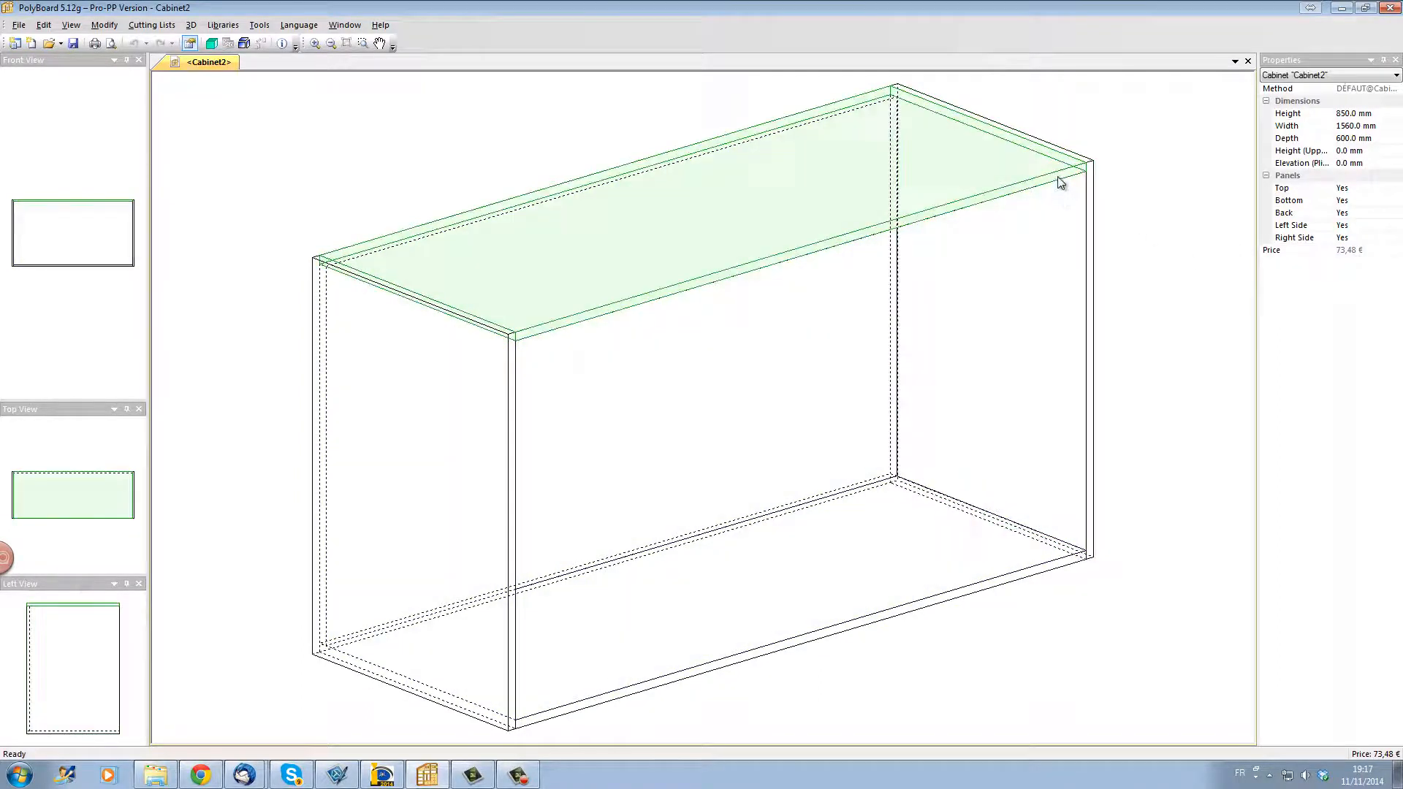
{"action": "left_click", "coordinate": [1061, 182]}
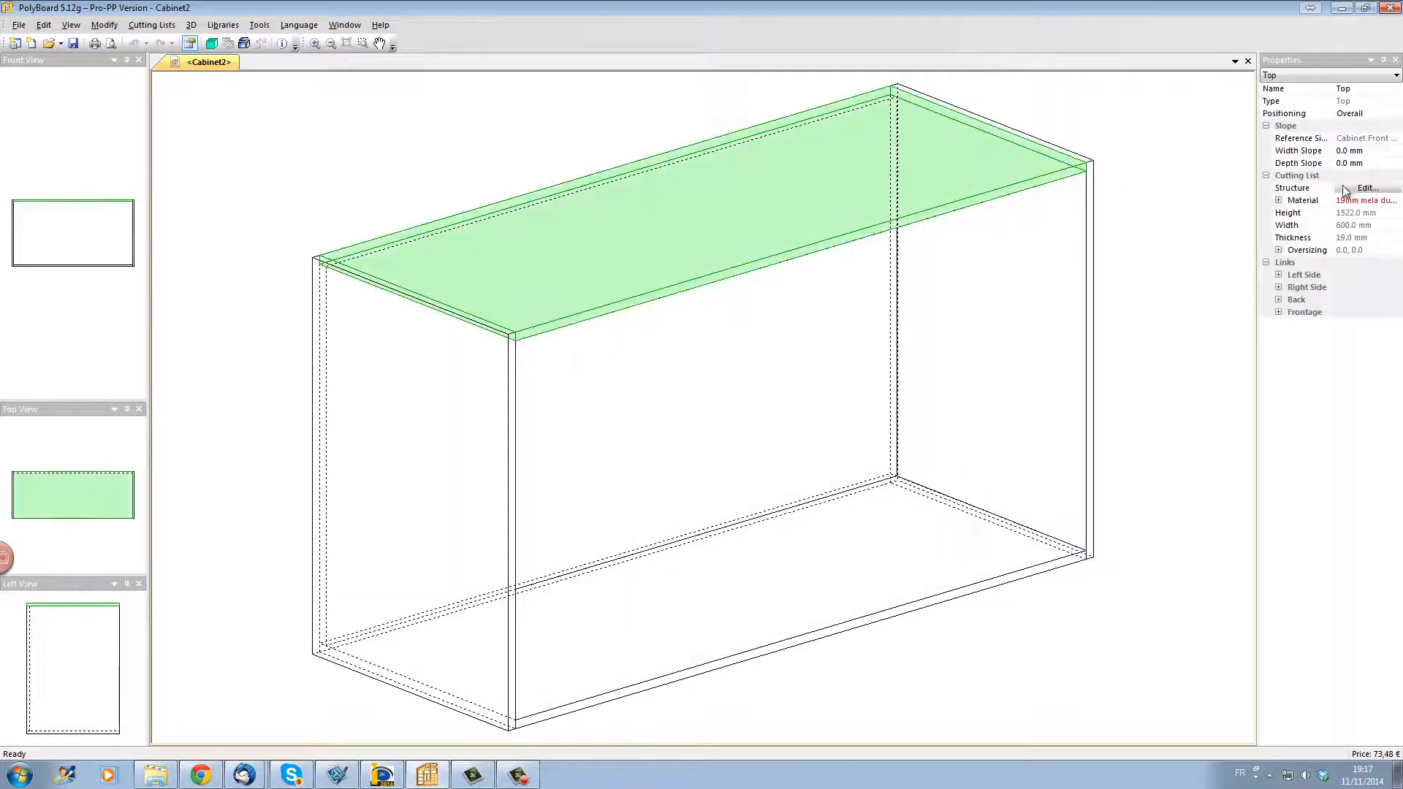
{"action": "left_click", "coordinate": [1366, 188]}
{"action": "left_click", "coordinate": [1312, 236]}
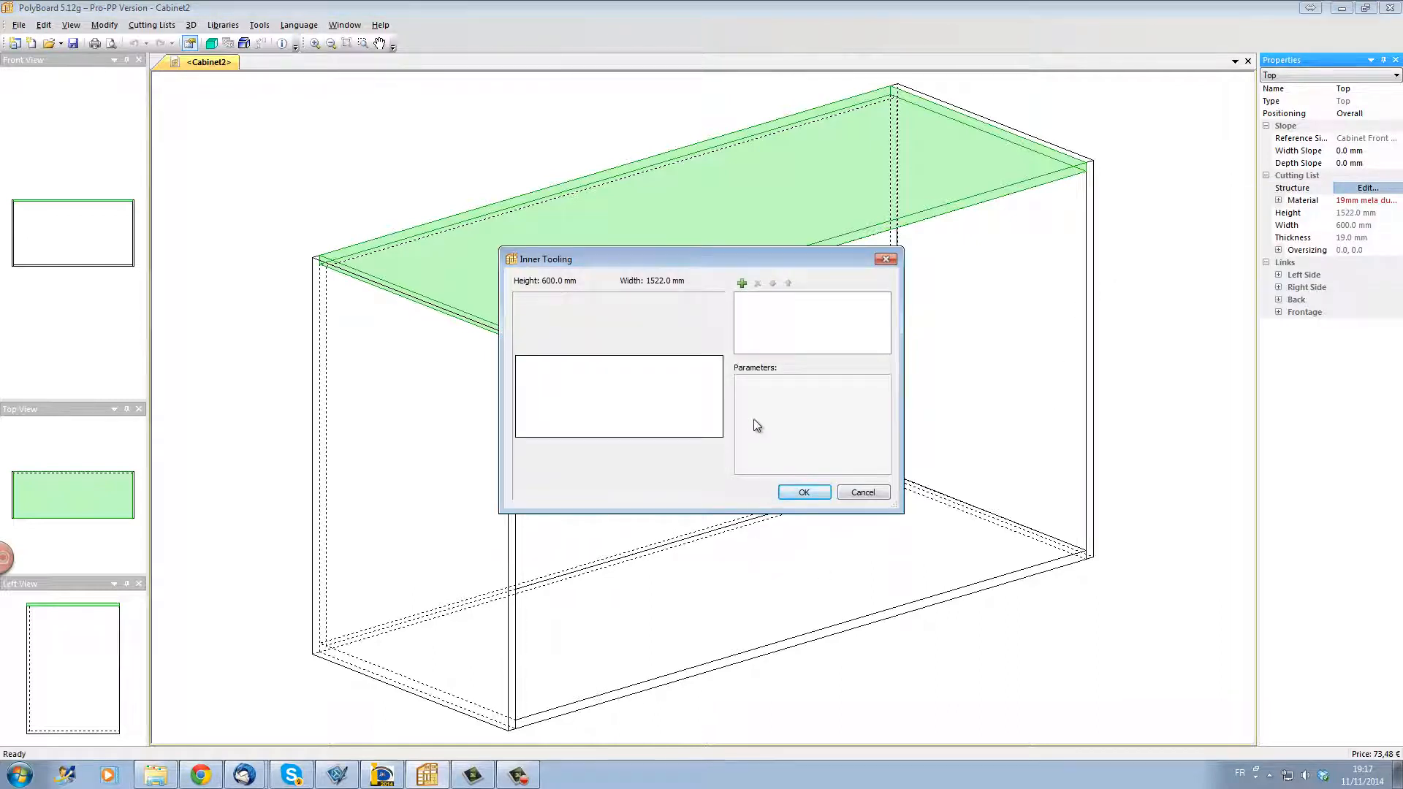
{"action": "left_click", "coordinate": [891, 260]}
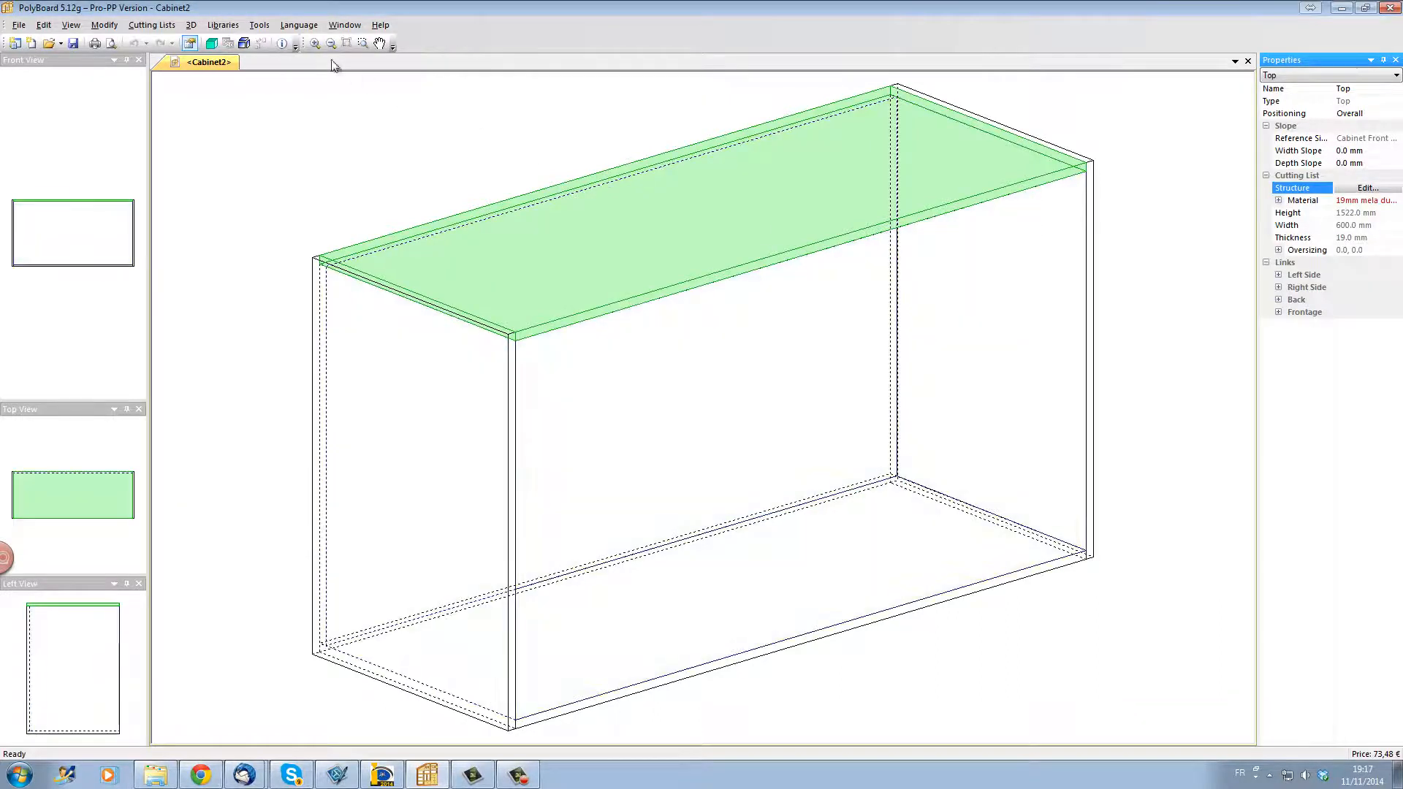
Step: Switch the interface language to French and add an inner tooling (Usinage intérieur) to the top panel's structure
{"action": "left_click", "coordinate": [299, 25]}
{"action": "left_click", "coordinate": [301, 40]}
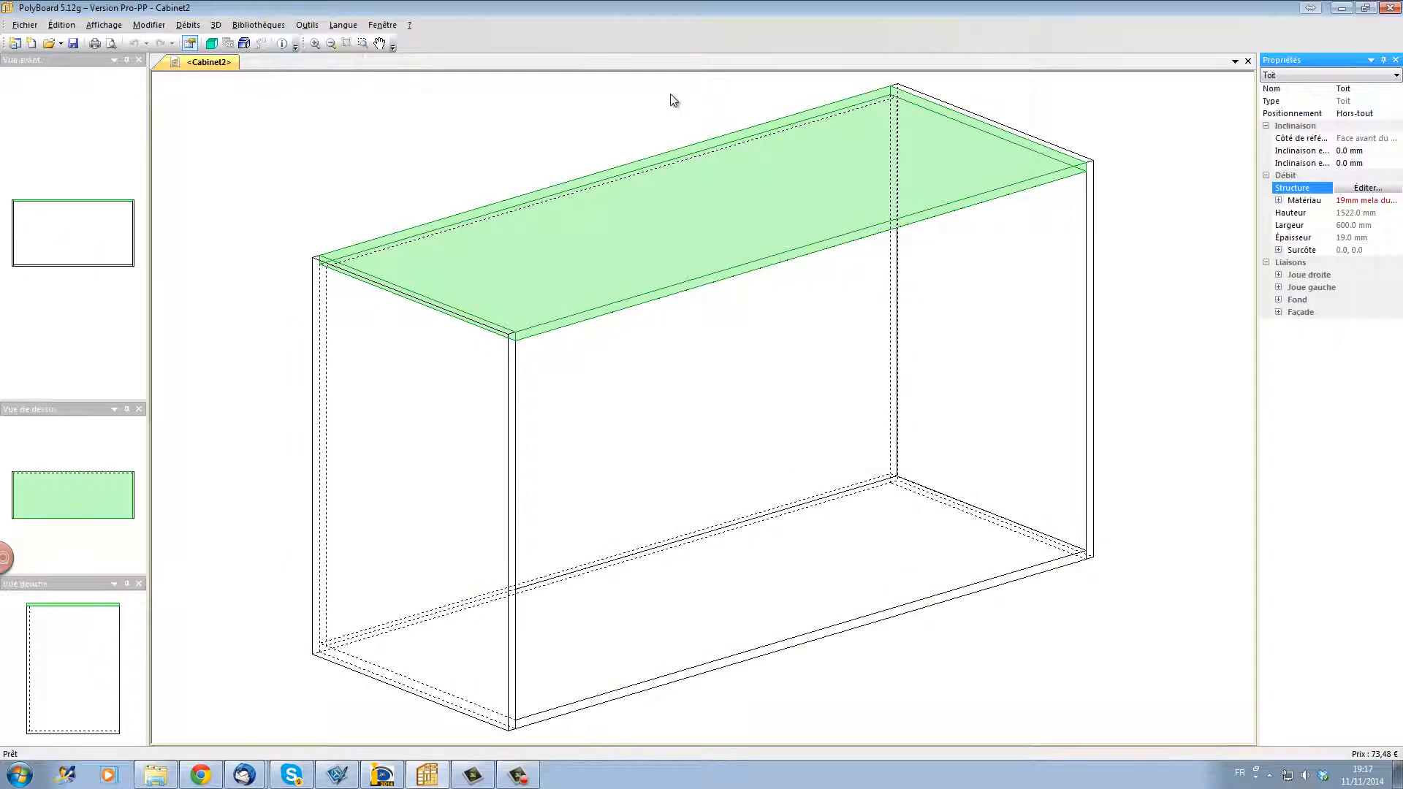
{"action": "left_click", "coordinate": [1365, 188]}
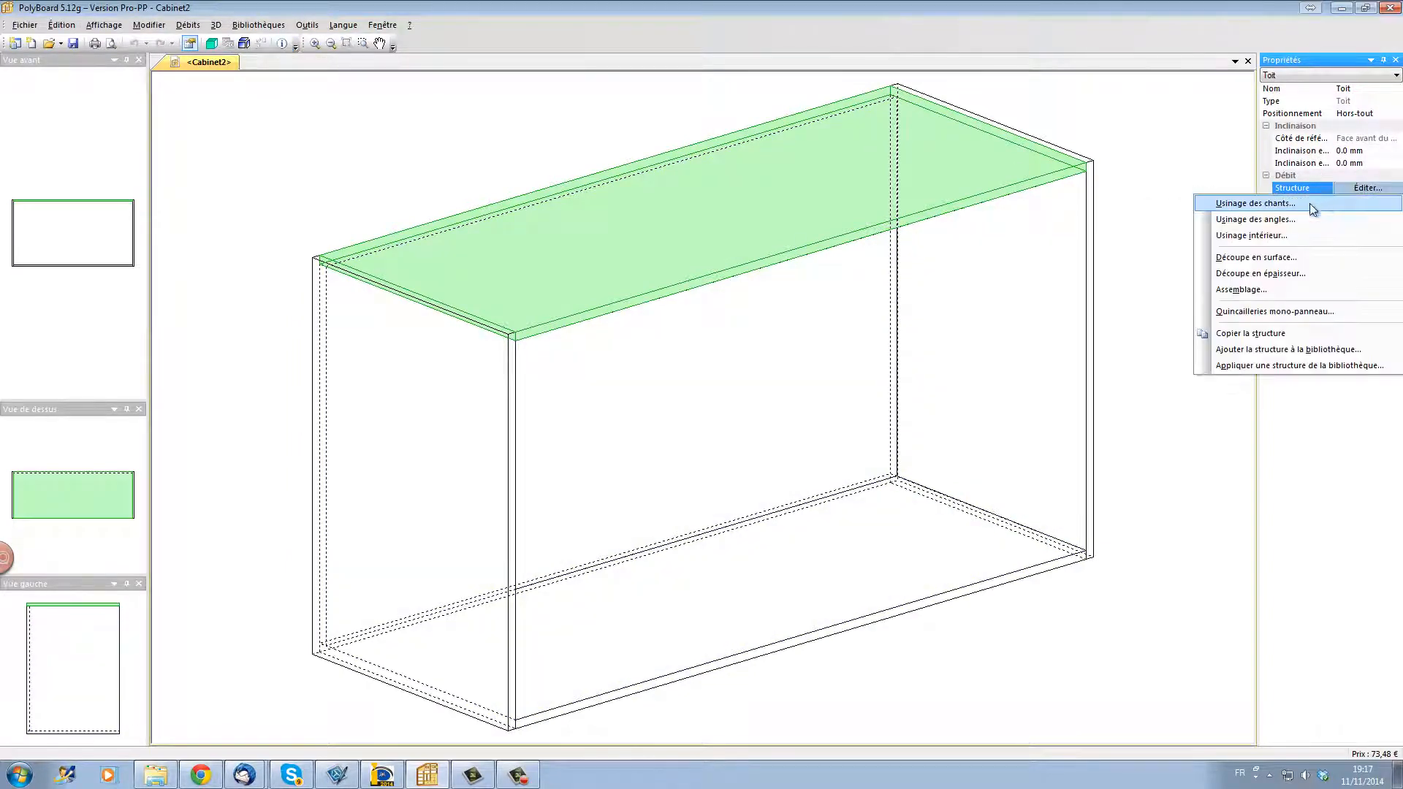
{"action": "left_click", "coordinate": [1284, 237]}
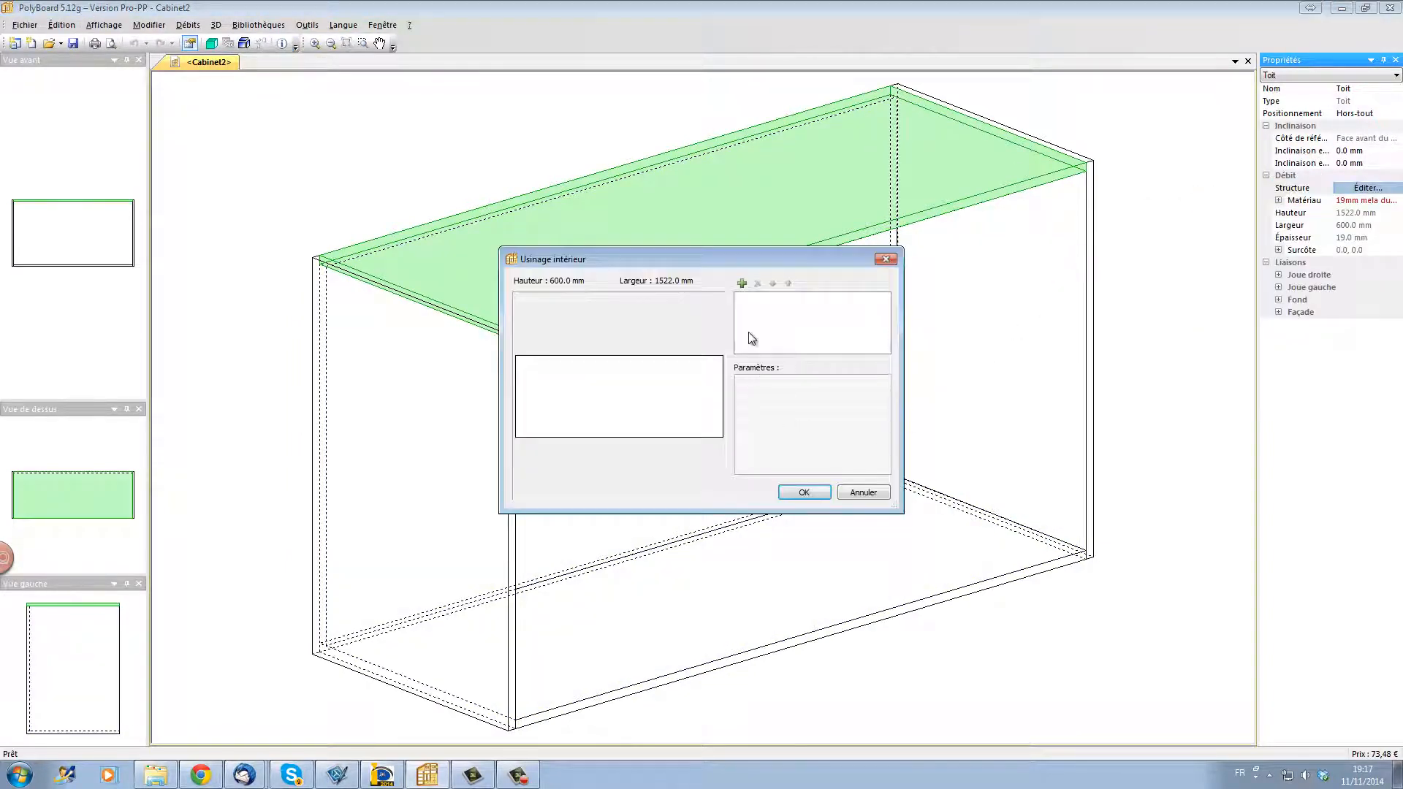
{"action": "left_click", "coordinate": [742, 285]}
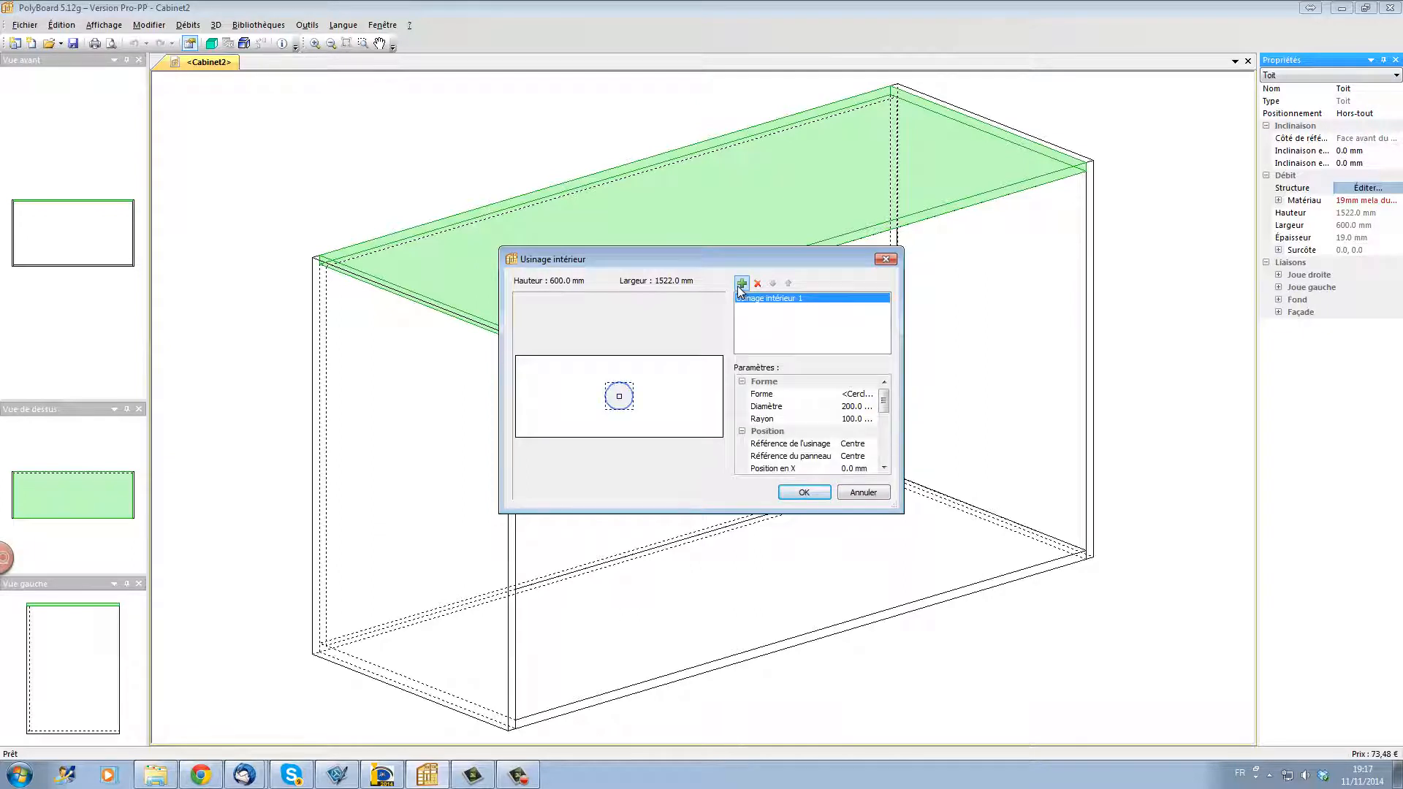
Step: Import the polyline from cut out.dxf in the wilock folder into the inner tooling's curve library
{"action": "left_click", "coordinate": [866, 395]}
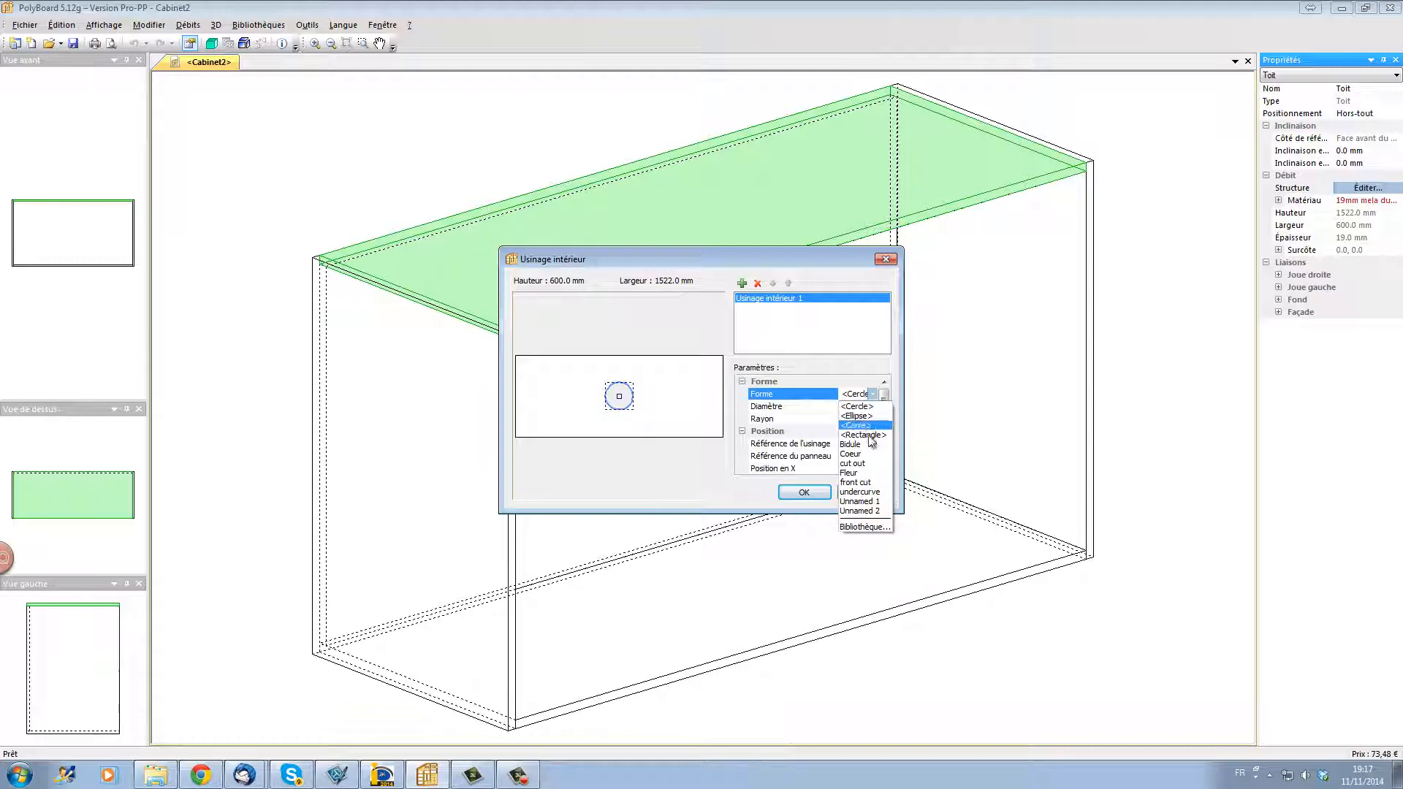
{"action": "left_click", "coordinate": [874, 526]}
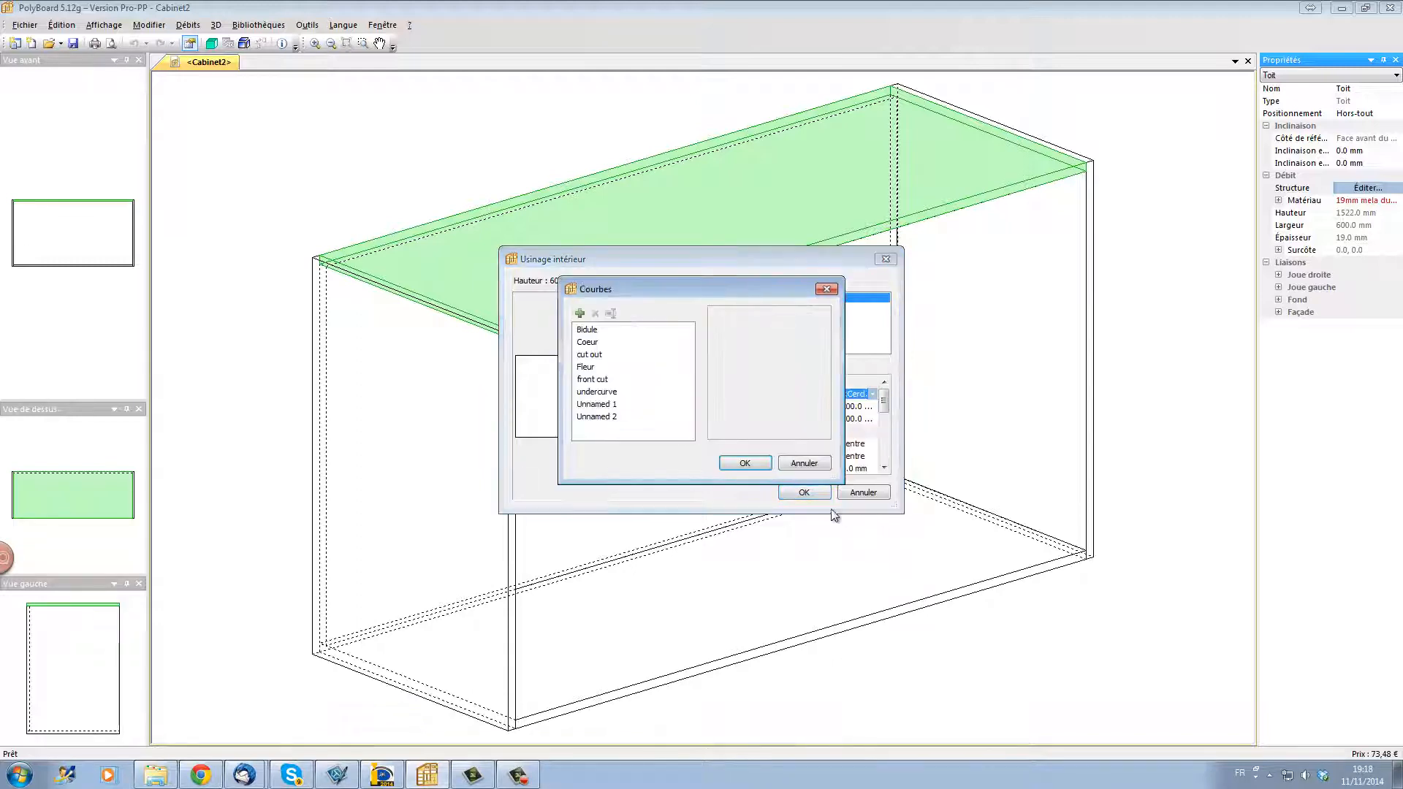
{"action": "left_click", "coordinate": [581, 314]}
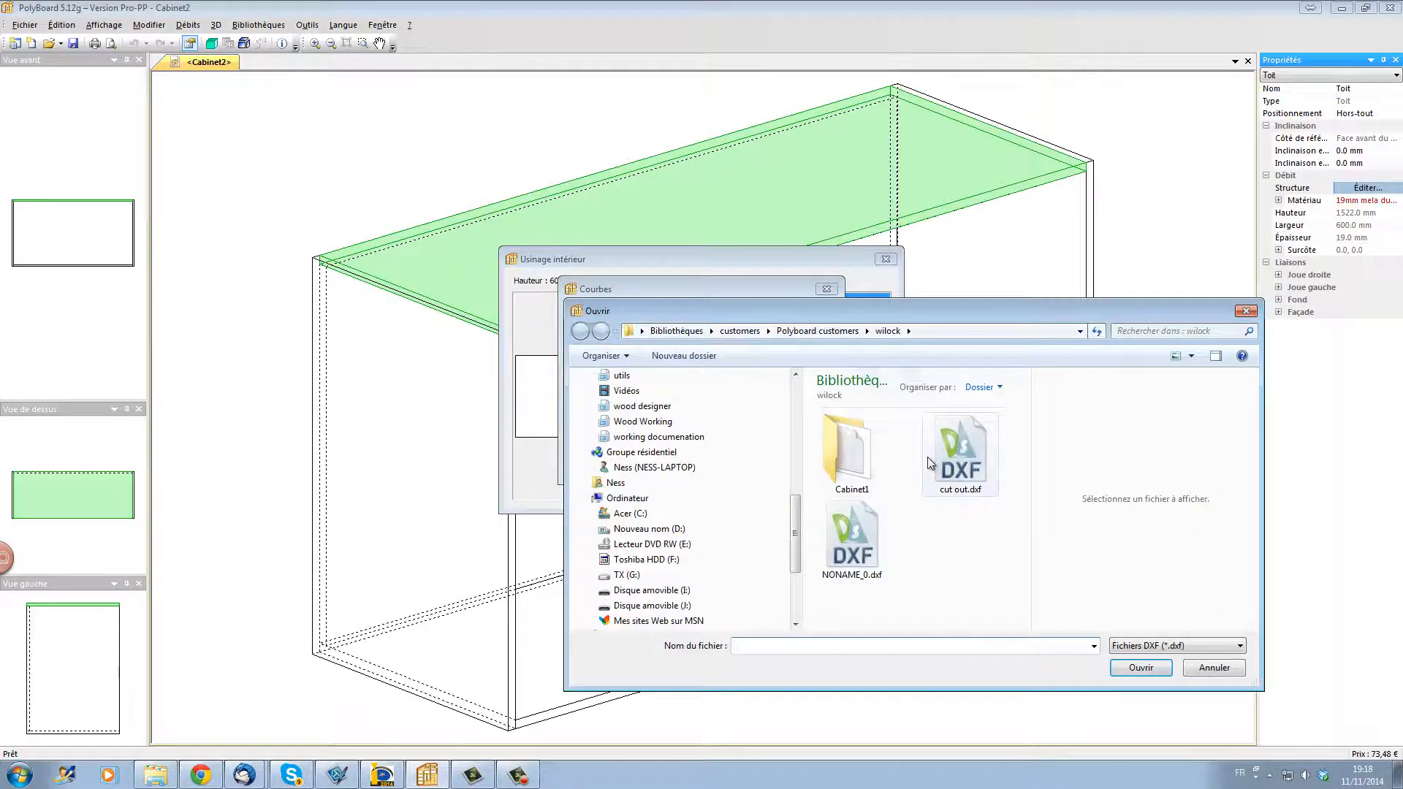
{"action": "left_click", "coordinate": [972, 479]}
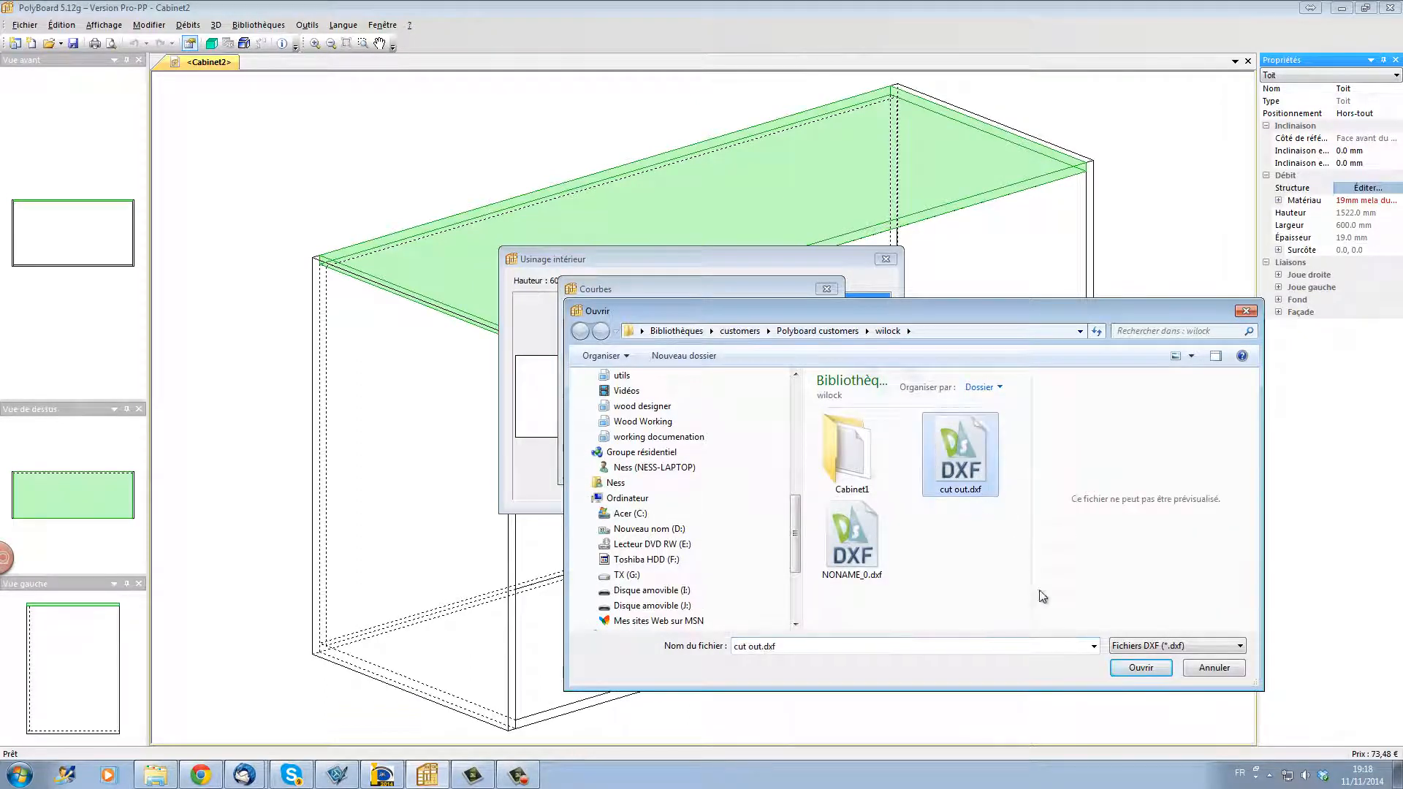
{"action": "left_click", "coordinate": [1149, 668]}
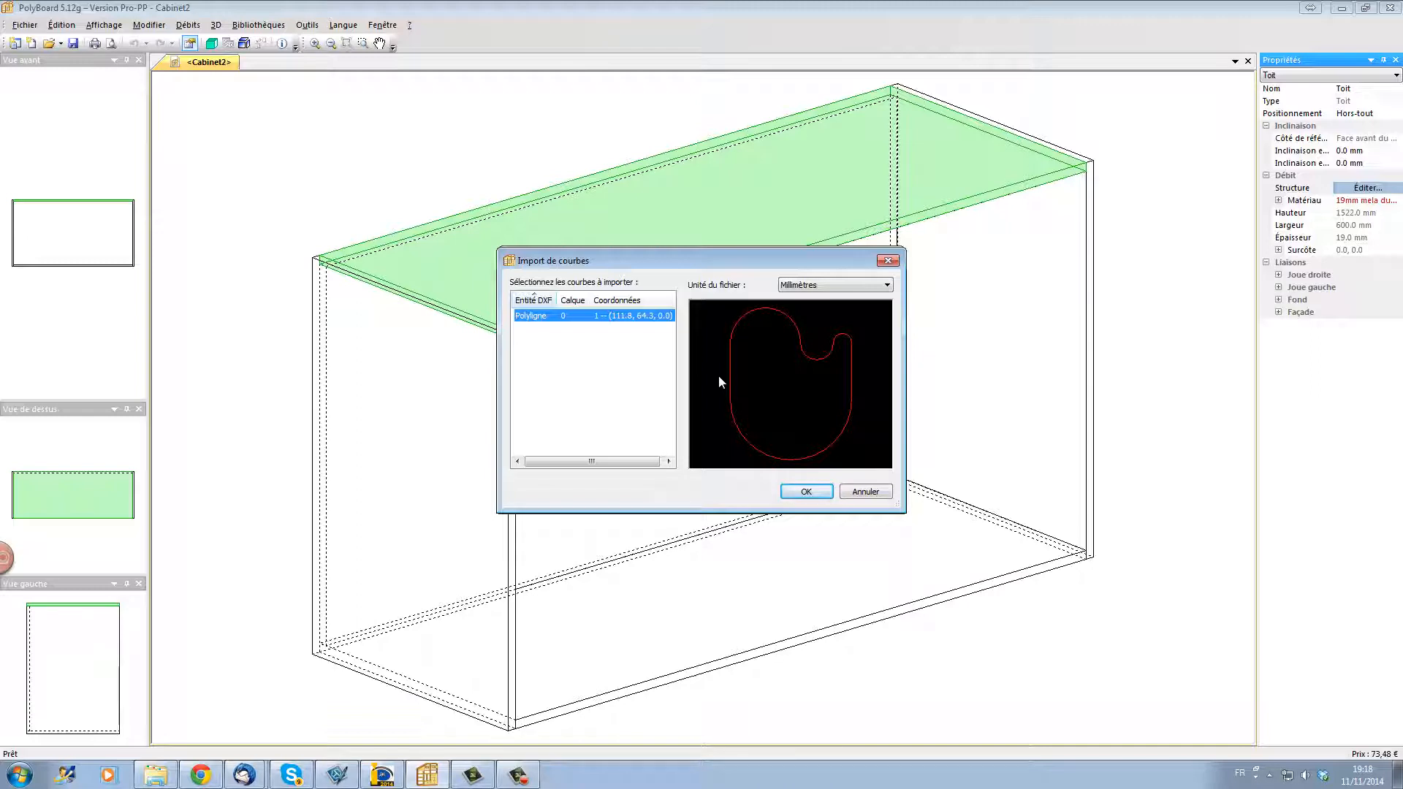
{"action": "left_click", "coordinate": [811, 492]}
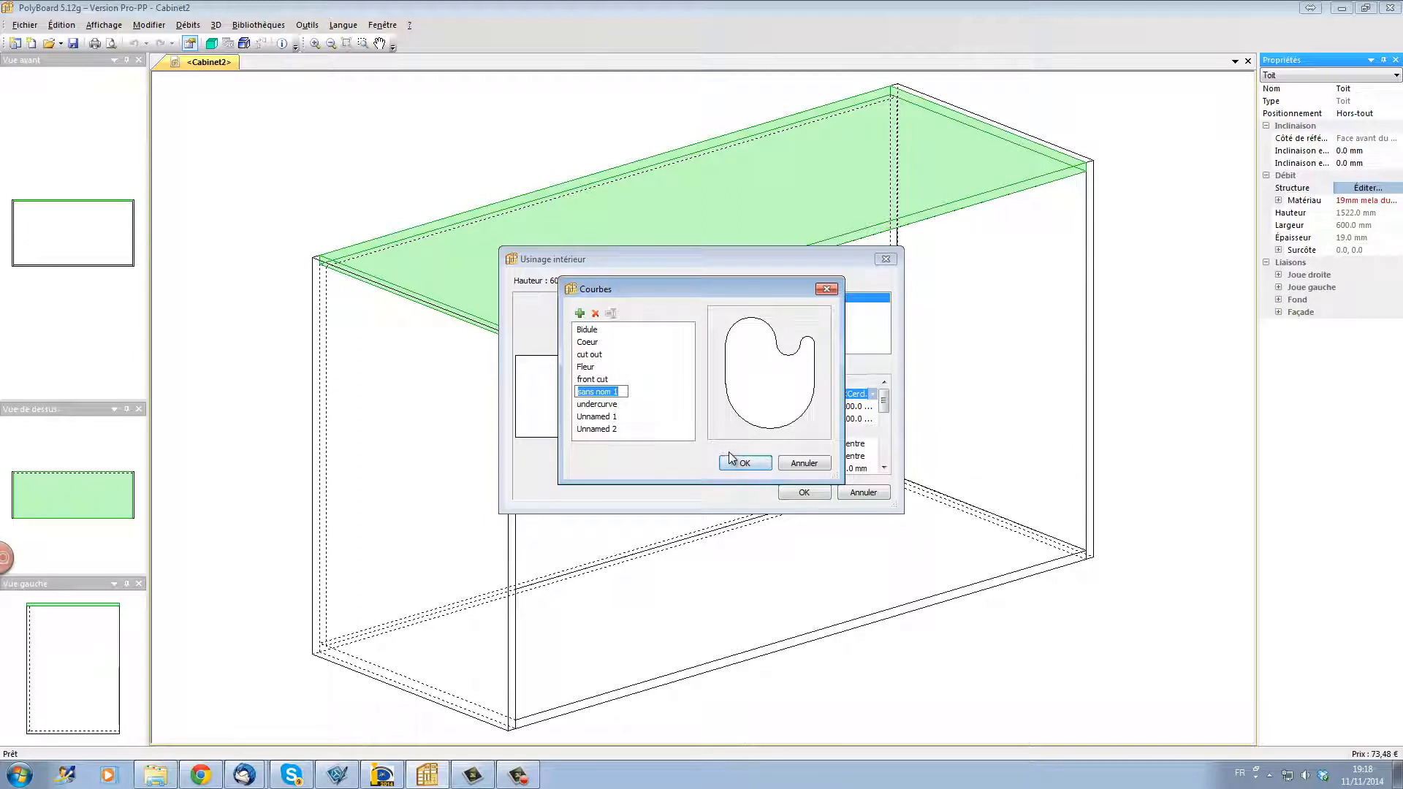
Step: Name the imported curve cutout and apply it as the inner tooling's shape
{"action": "type", "text": "cutout"}
{"action": "key", "text": "Return"}
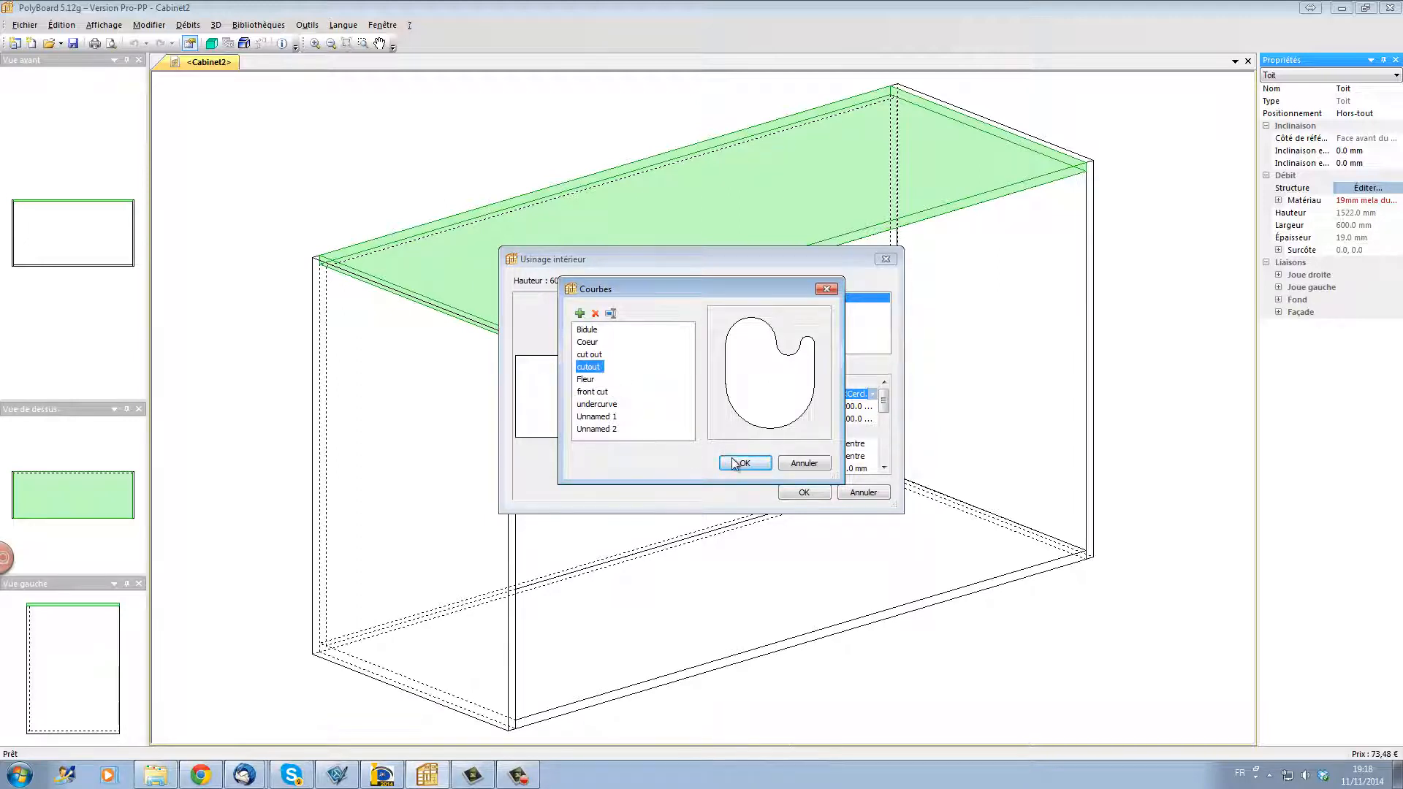
{"action": "left_click", "coordinate": [733, 459]}
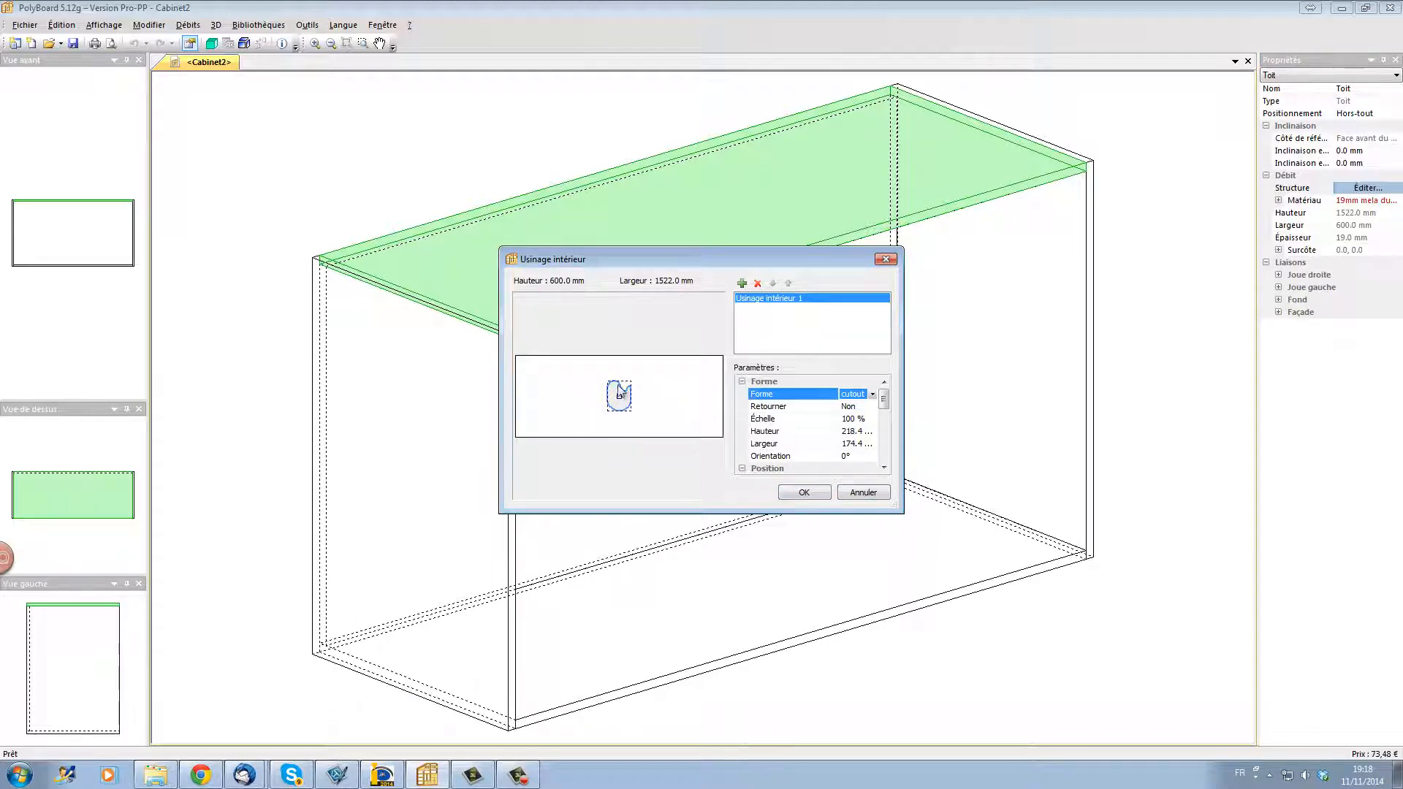
Step: Set the cutout shape's scale (Échelle) to 200 %
{"action": "left_click", "coordinate": [870, 418]}
{"action": "left_click", "coordinate": [876, 421]}
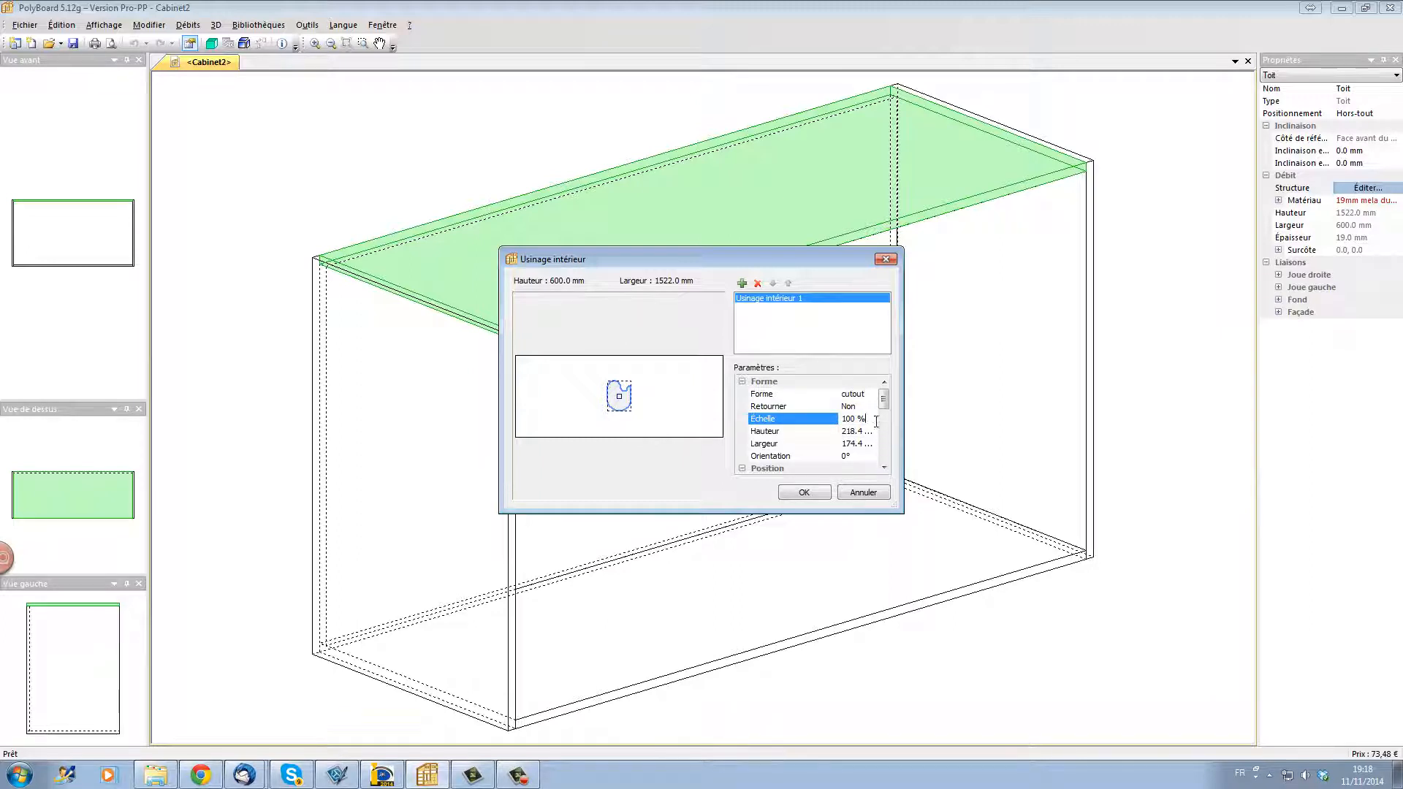
{"action": "left_click_drag", "start_coordinate": [874, 417], "coordinate": [840, 414]}
{"action": "type", "text": "200"}
{"action": "key", "text": "Return"}
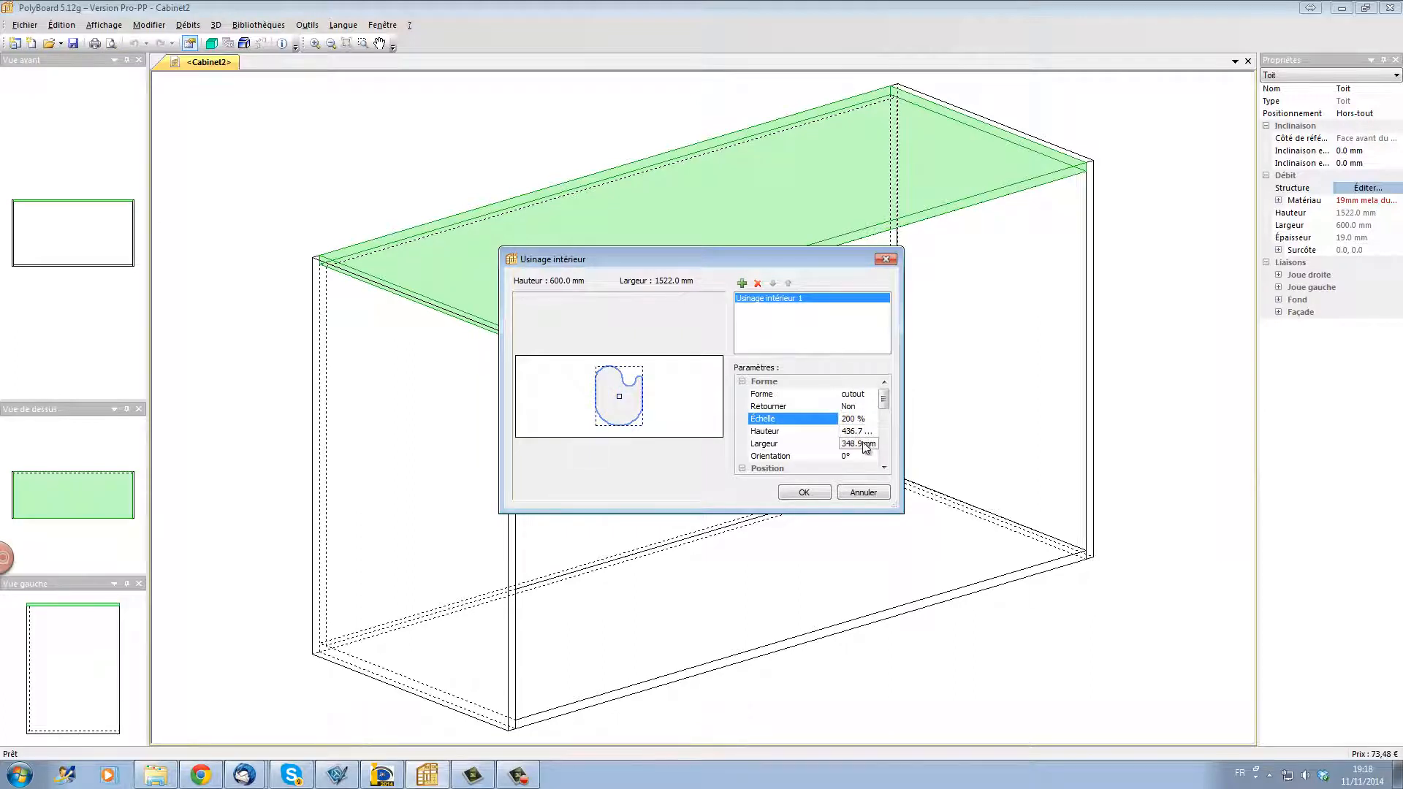
Step: Set the cutout shape's height (Hauteur) to 400 mm
{"action": "left_click", "coordinate": [868, 434]}
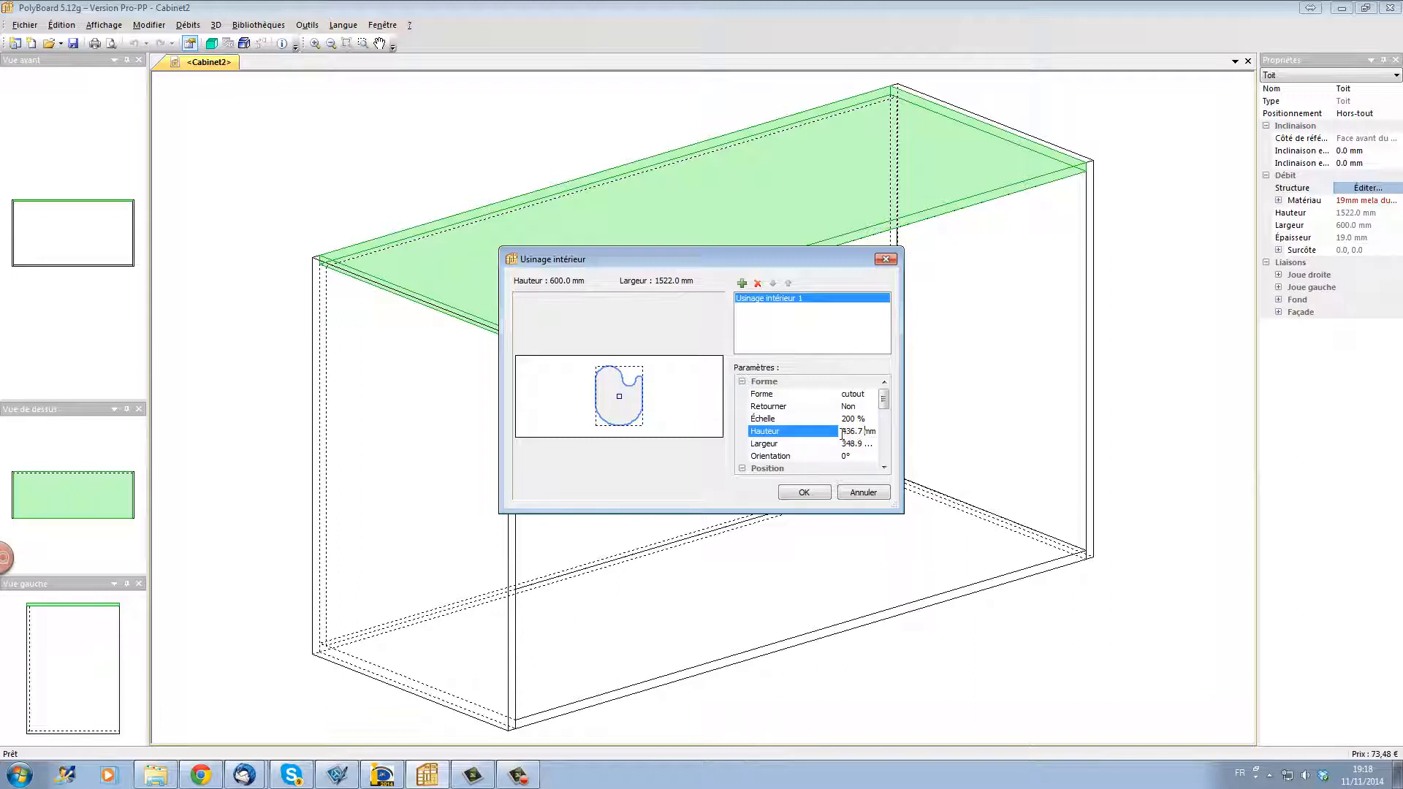
{"action": "double_click", "coordinate": [848, 433]}
{"action": "type", "text": "400"}
{"action": "key", "text": "Return"}
Step: Set the cutout shape's width (Largeur) to 500 mm
{"action": "left_click", "coordinate": [861, 444]}
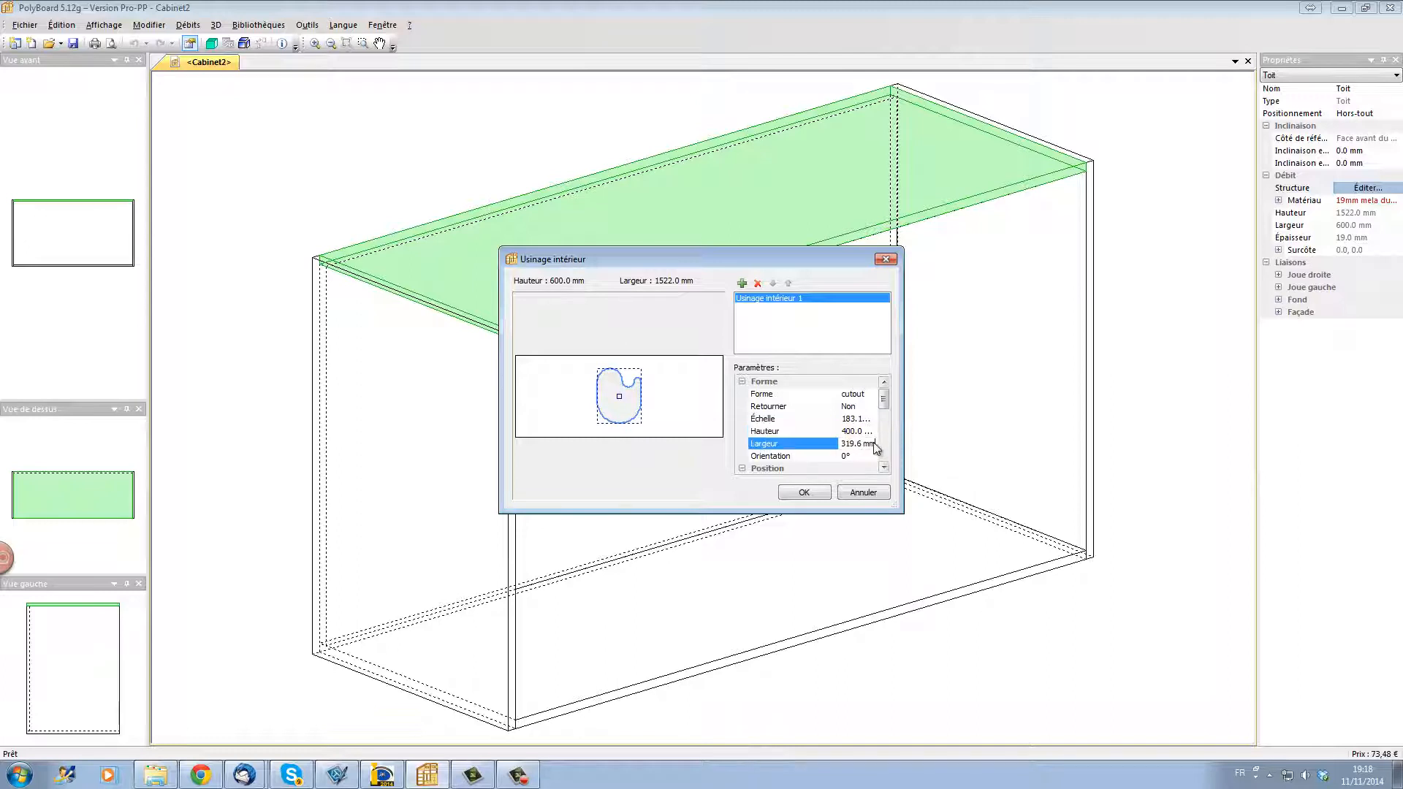
{"action": "left_click_drag", "start_coordinate": [842, 443], "coordinate": [877, 444]}
{"action": "type", "text": "500"}
{"action": "key", "text": "Return"}
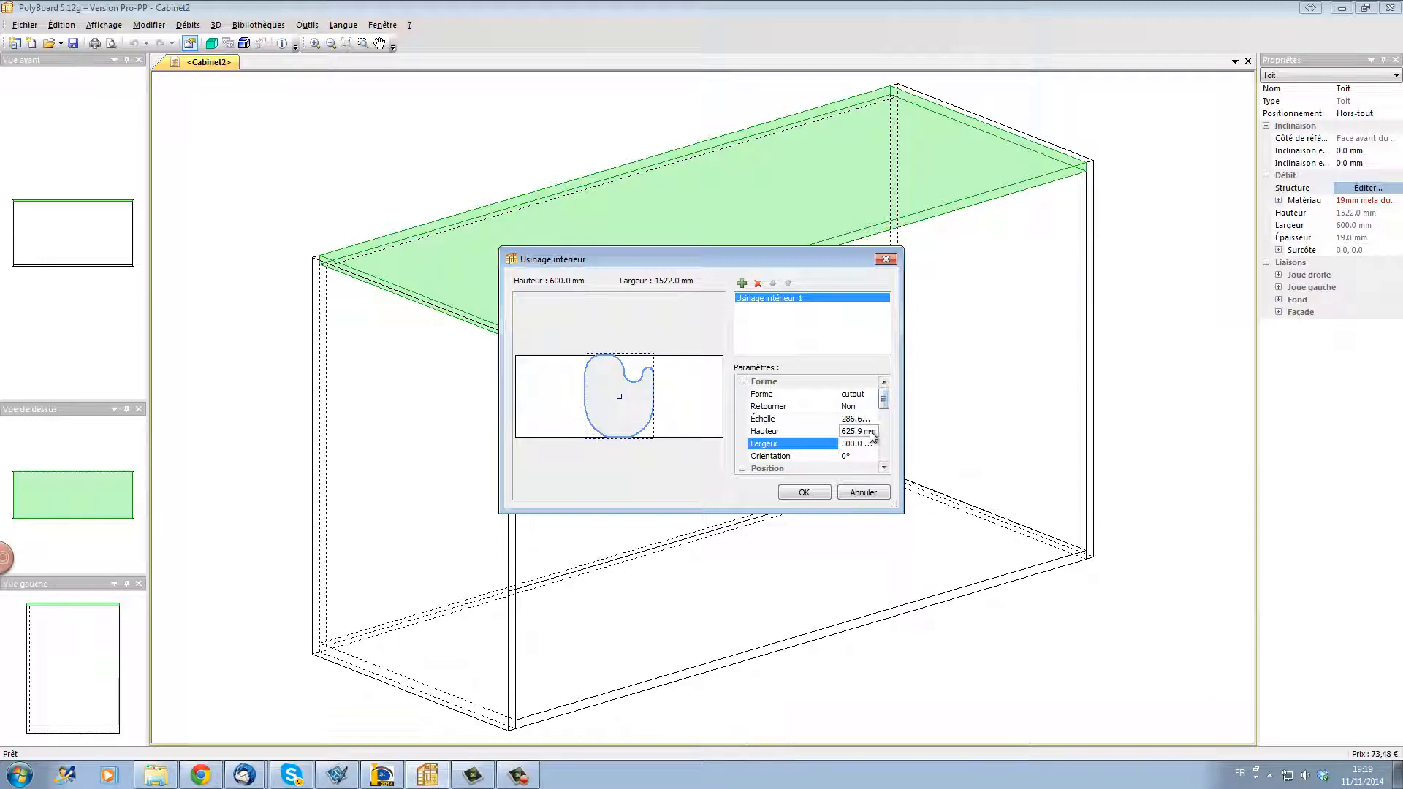
Step: Resize the cutout shape by setting its height (Hauteur) back to 400 mm
{"action": "left_click", "coordinate": [847, 431]}
{"action": "left_click_drag", "start_coordinate": [843, 437], "coordinate": [884, 438]}
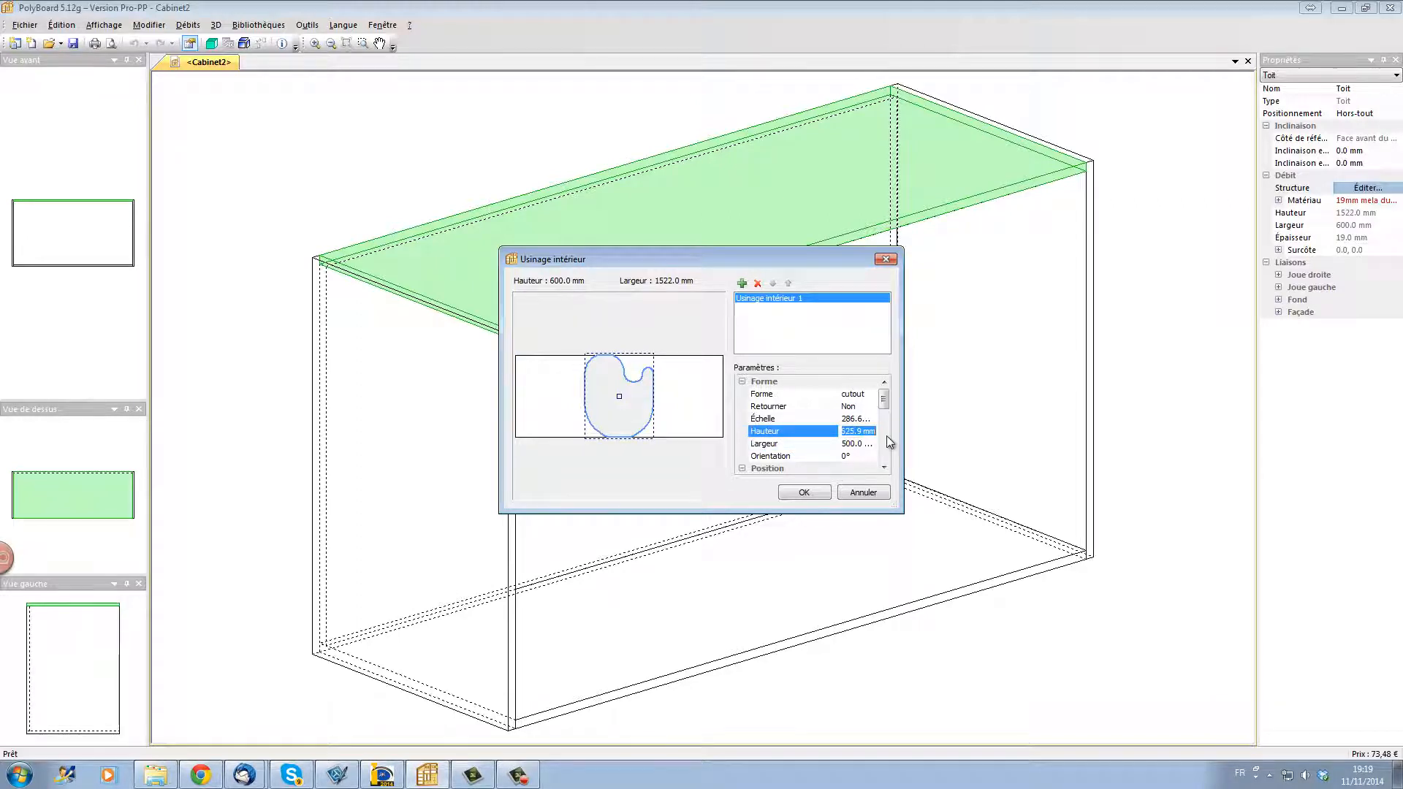
{"action": "type", "text": "400"}
{"action": "key", "text": "Return"}
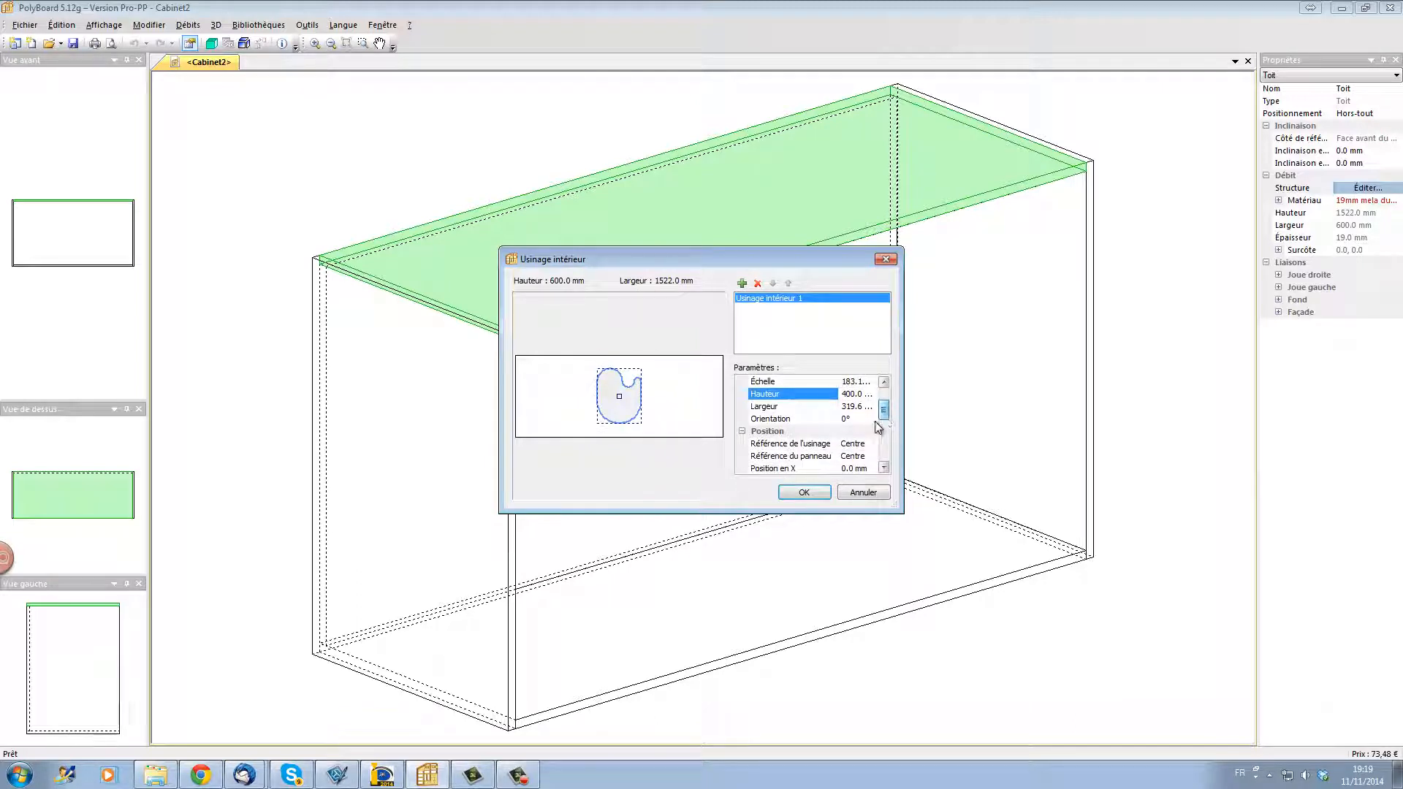
Step: Rotate the cutout shape to an orientation of 45° and apply the inner tooling to the top panel
{"action": "left_click", "coordinate": [860, 423]}
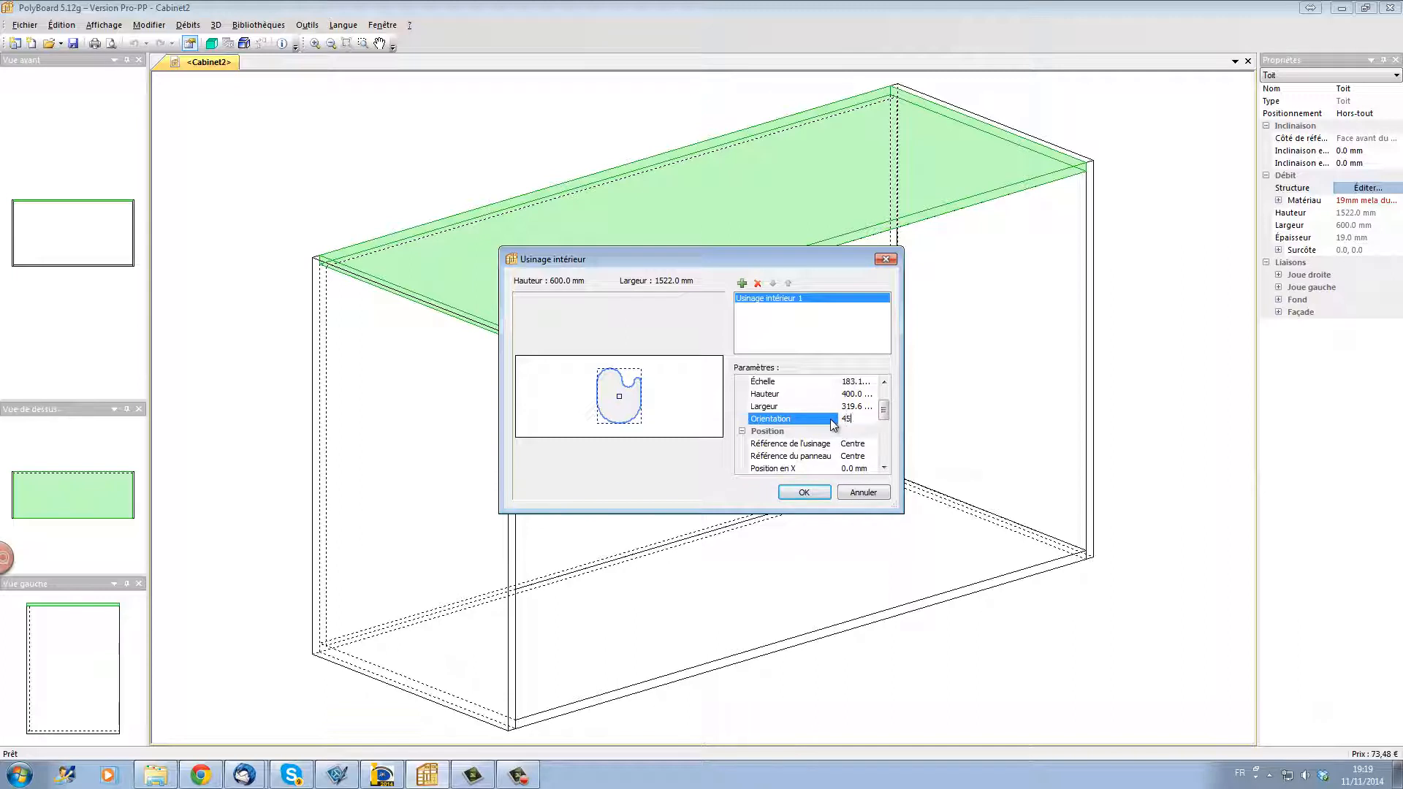
{"action": "key", "text": "Return"}
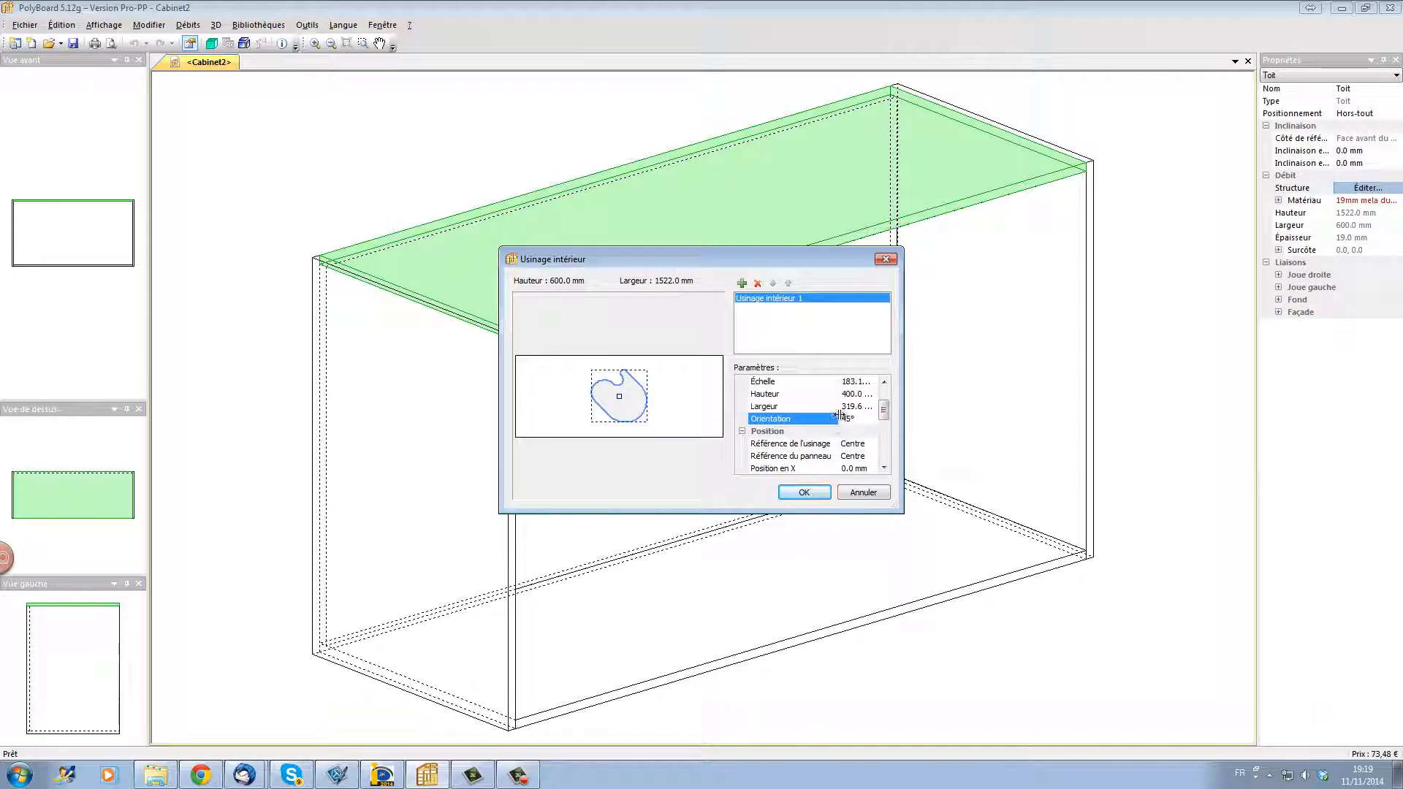
{"action": "left_click_drag", "start_coordinate": [884, 414], "coordinate": [886, 424]}
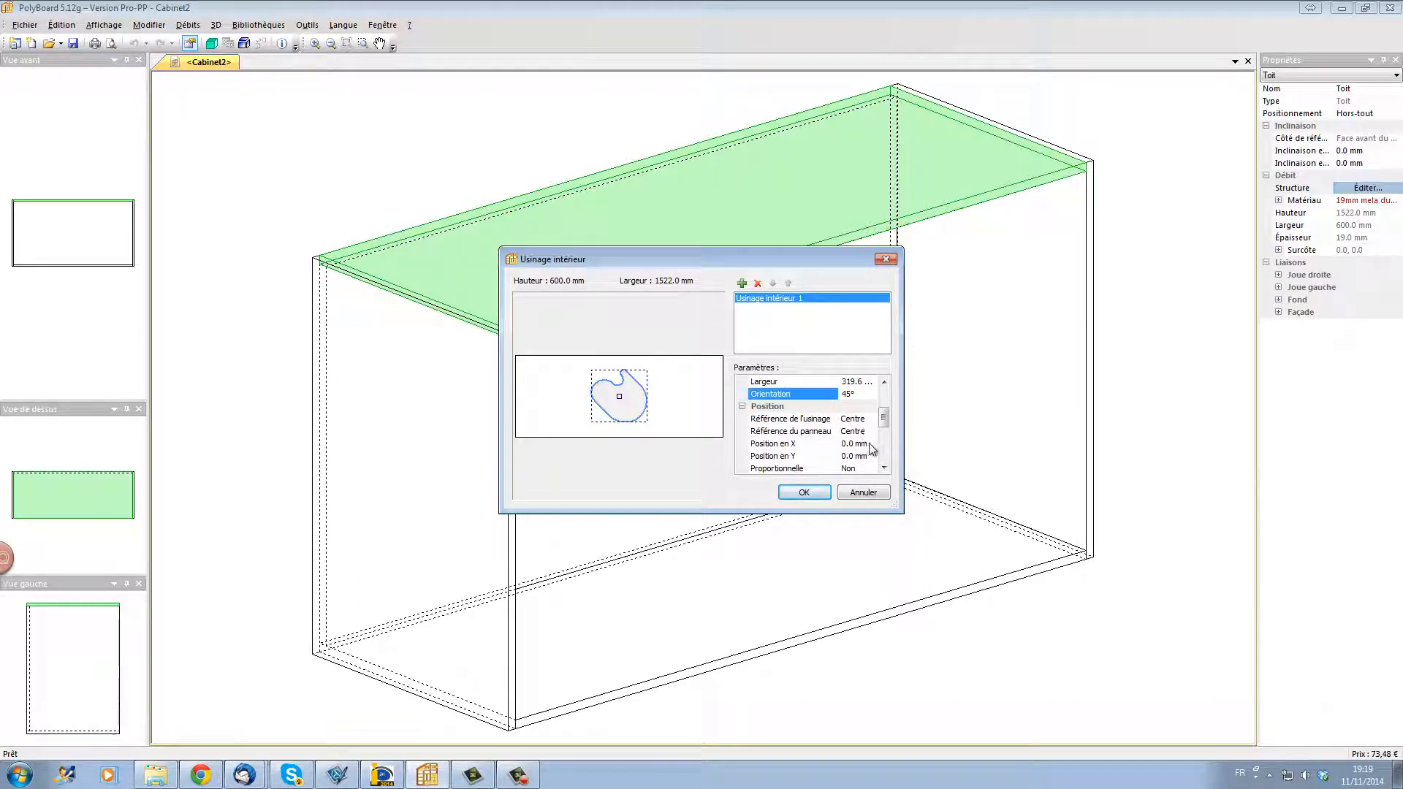
{"action": "left_click_drag", "start_coordinate": [886, 428], "coordinate": [891, 451]}
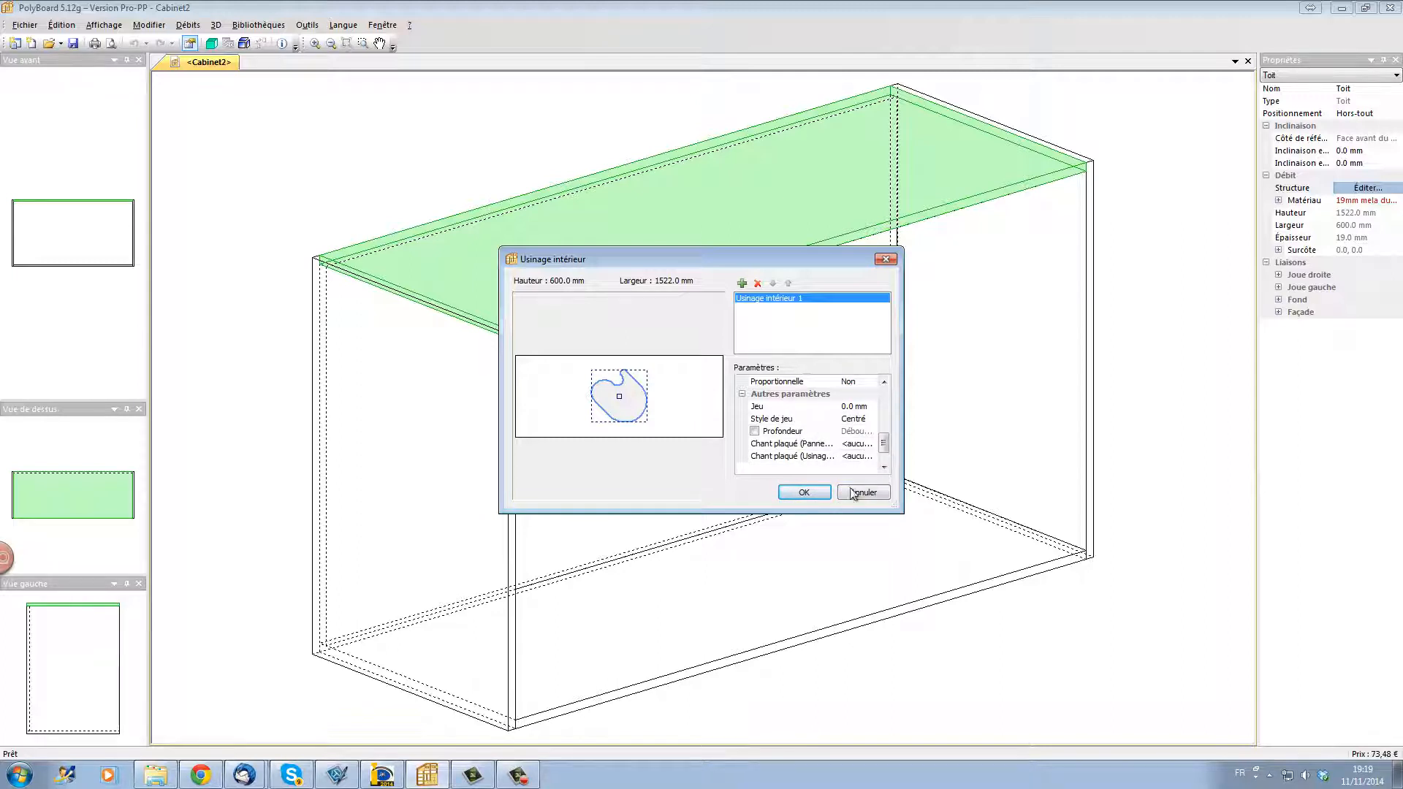
{"action": "left_click", "coordinate": [807, 492]}
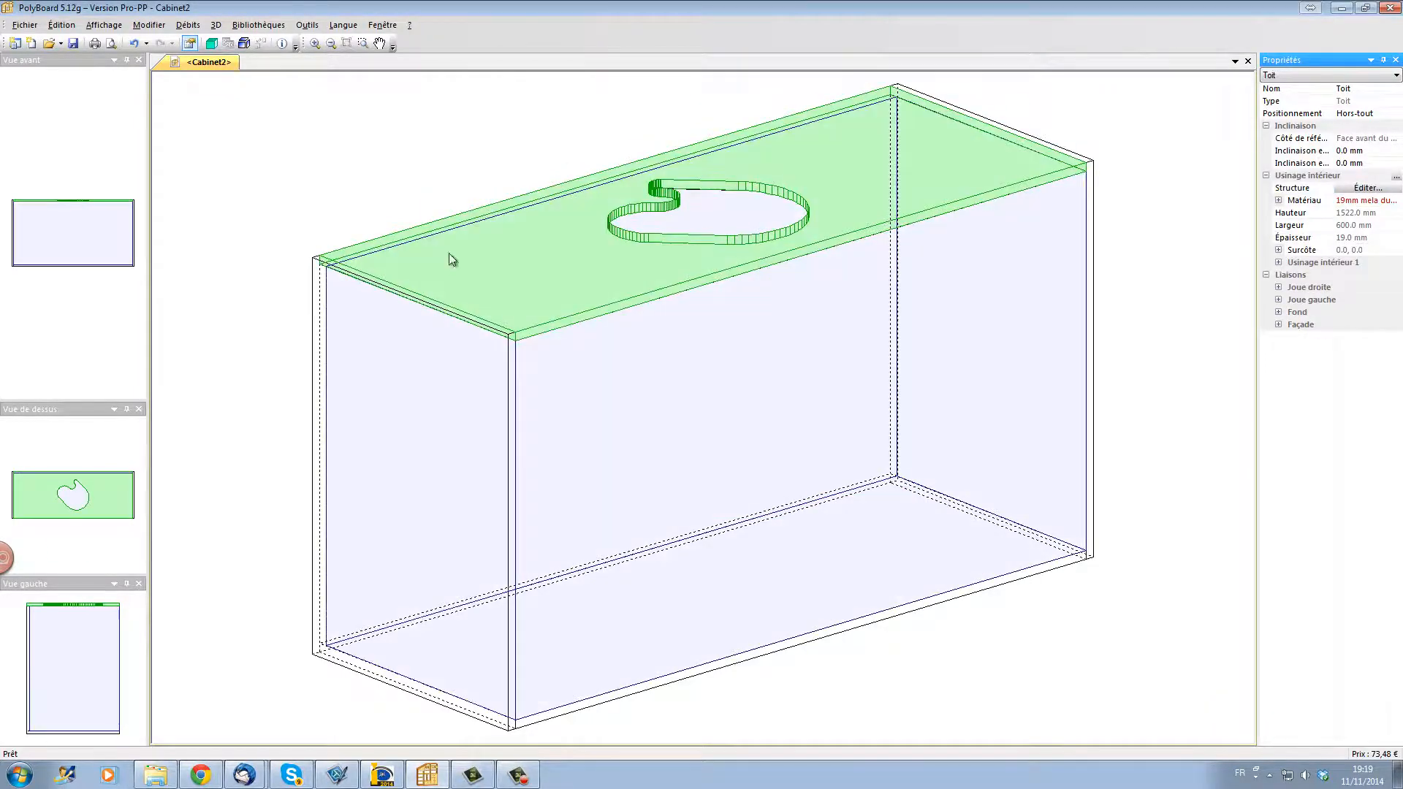
Step: Display the cabinet in 3D and inspect the cut-out in its top panel from above
{"action": "left_click", "coordinate": [216, 44]}
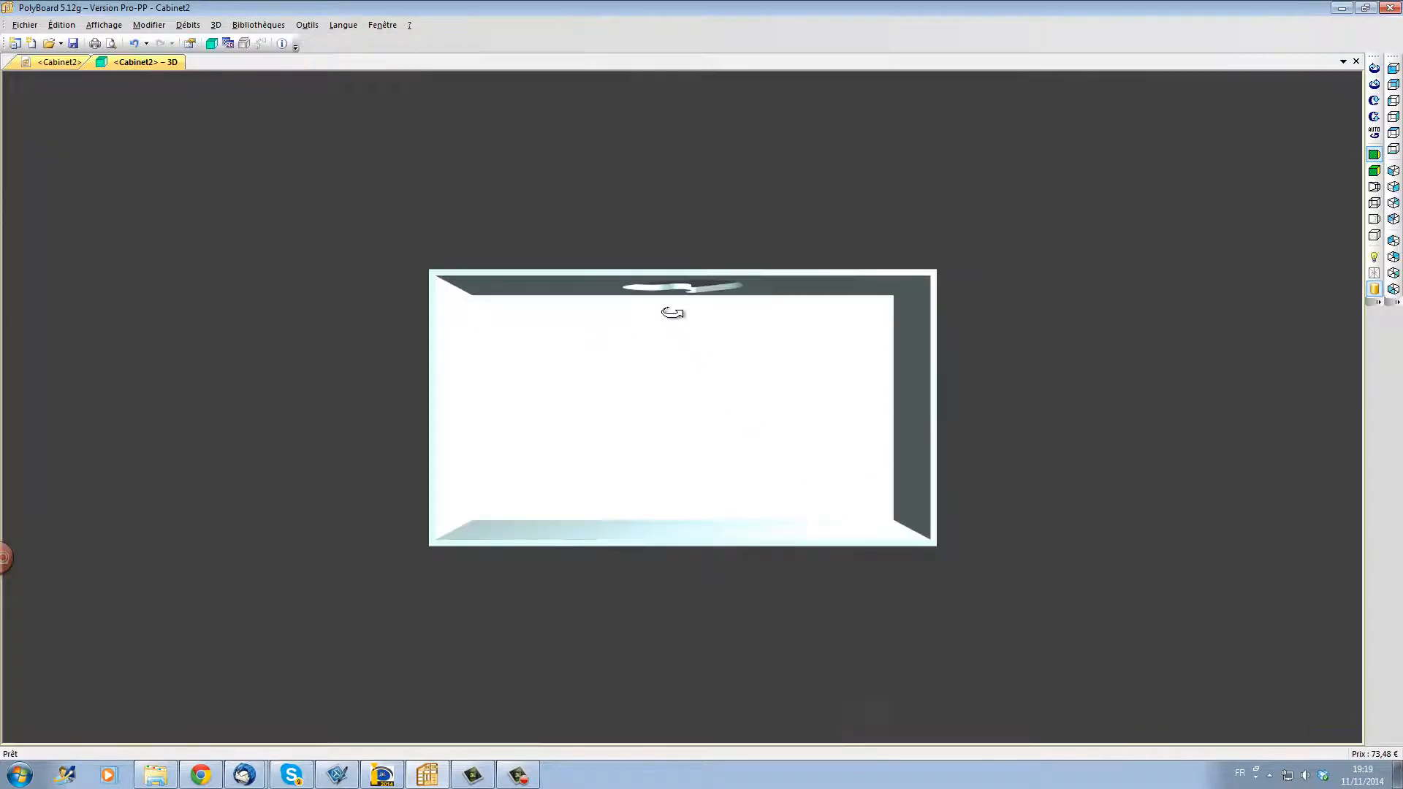
{"action": "left_click_drag", "start_coordinate": [673, 313], "coordinate": [1002, 529]}
{"action": "left_click_drag", "start_coordinate": [782, 404], "coordinate": [840, 414]}
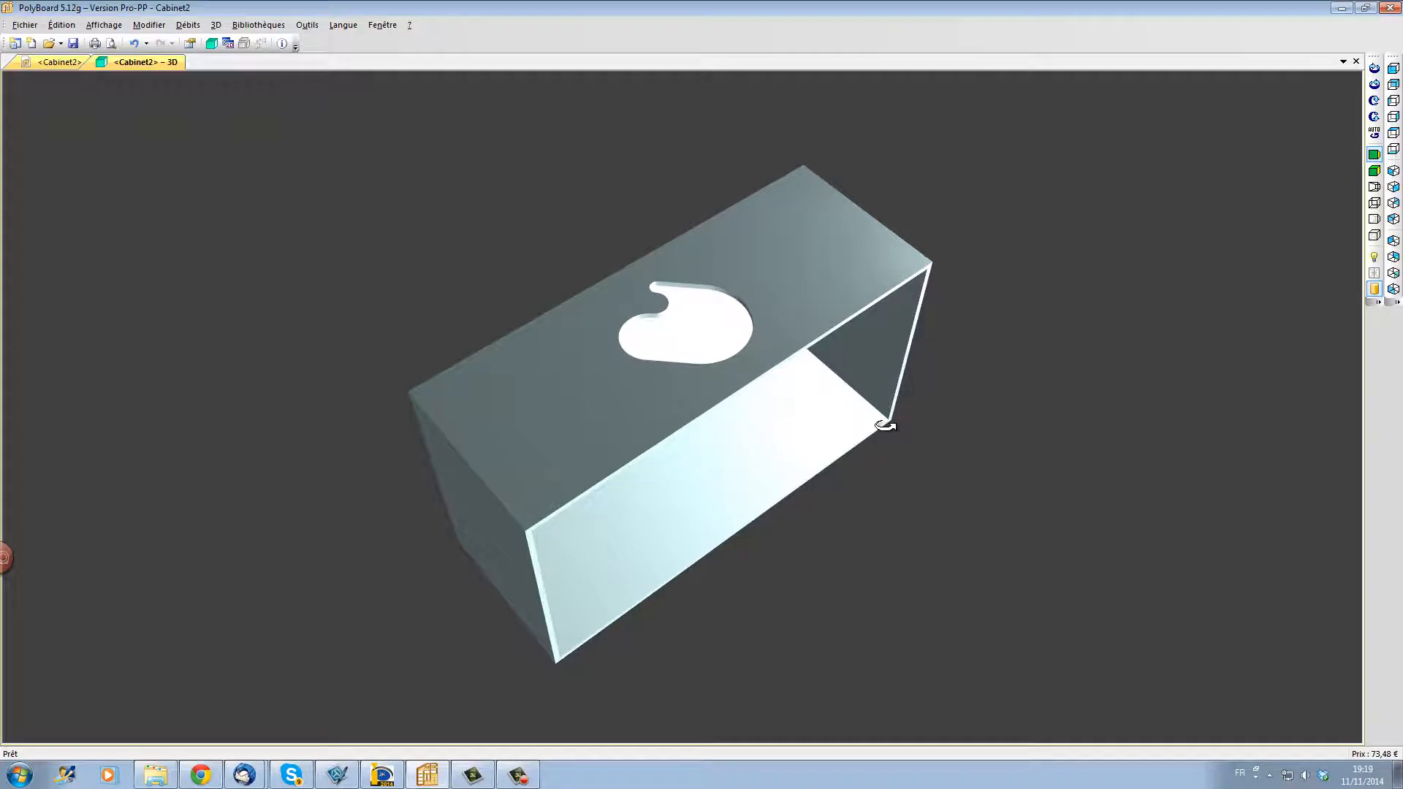
Step: Export the cabinet's parts through the post-processor to a Cabinet2 folder on the desktop
{"action": "left_click", "coordinate": [26, 26]}
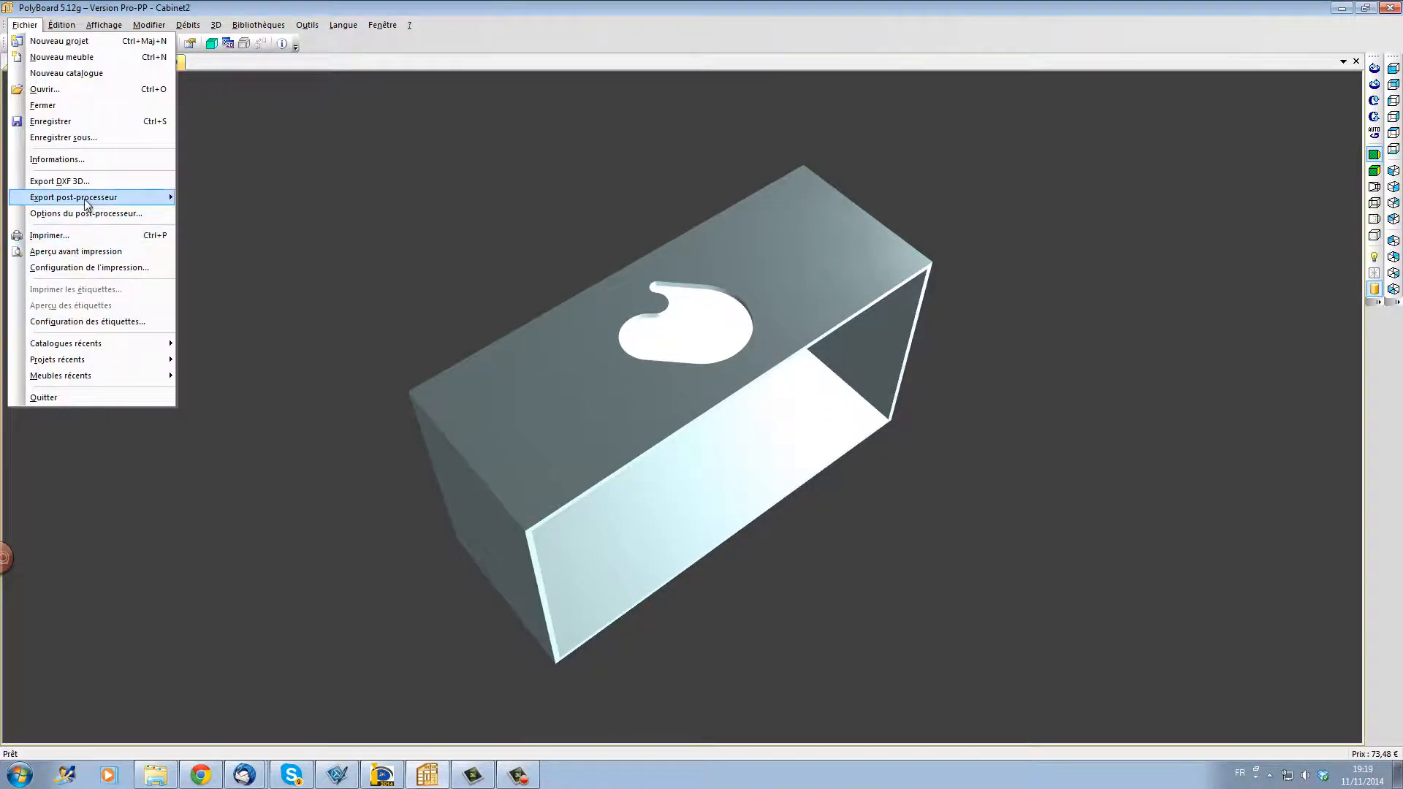
{"action": "mouse_move", "coordinate": [86, 204]}
{"action": "left_click", "coordinate": [211, 198]}
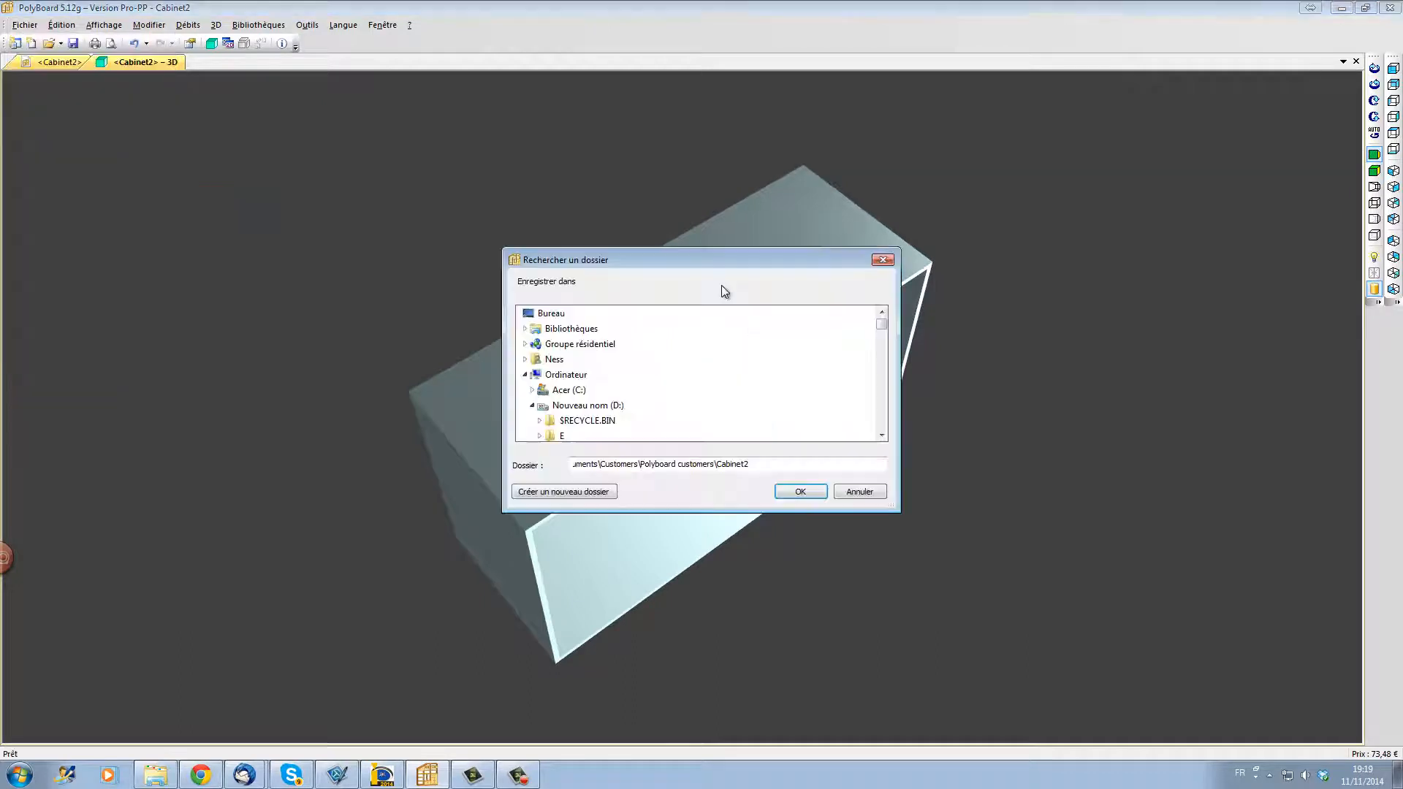
{"action": "left_click", "coordinate": [551, 313]}
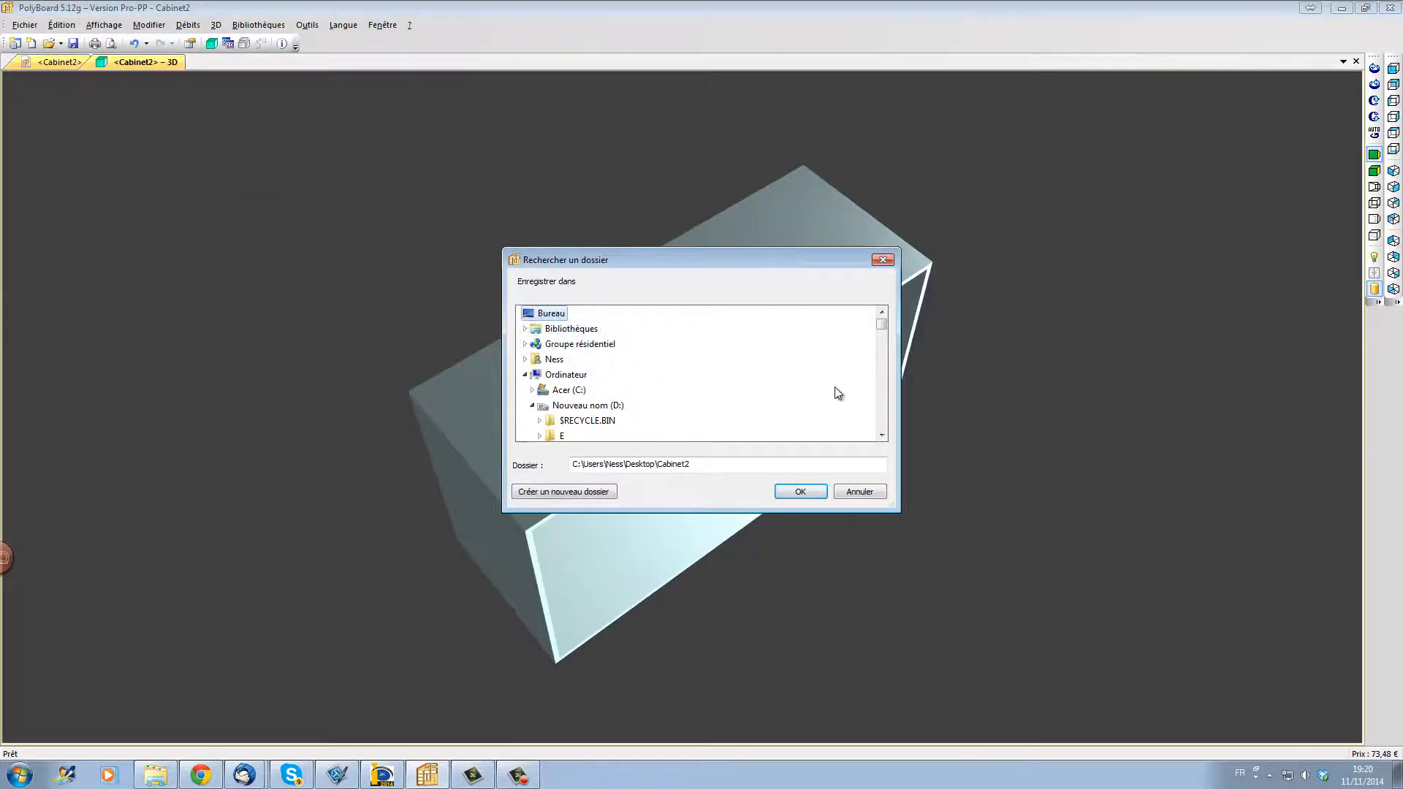
{"action": "left_click", "coordinate": [802, 490]}
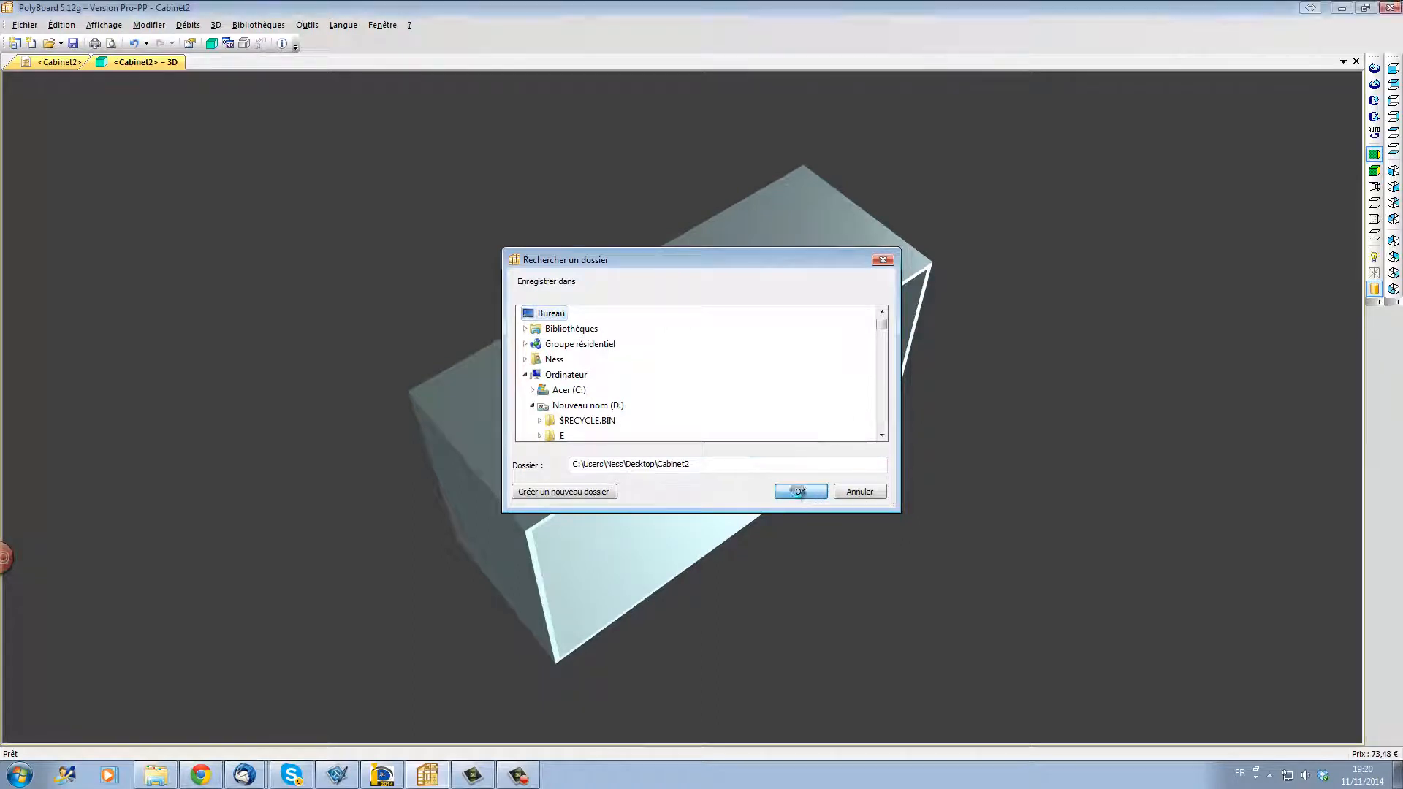
{"action": "left_click", "coordinate": [748, 453]}
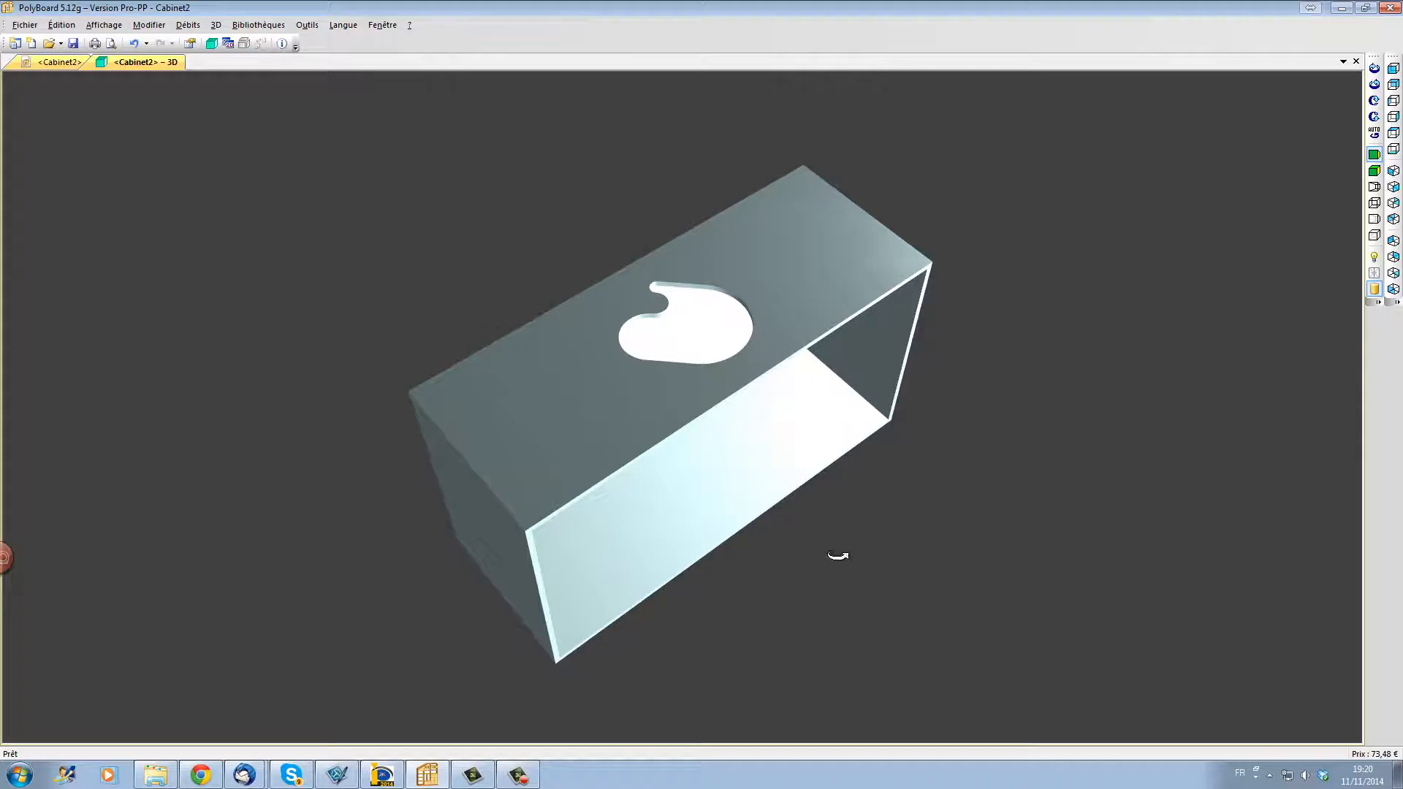
Step: Switch to progeCAD and open Toit_1_f0.dxf from the desktop's Cabinet2 folder, in the 19mm mela duck egg_19.0 mm subfolder
{"action": "left_click", "coordinate": [382, 775]}
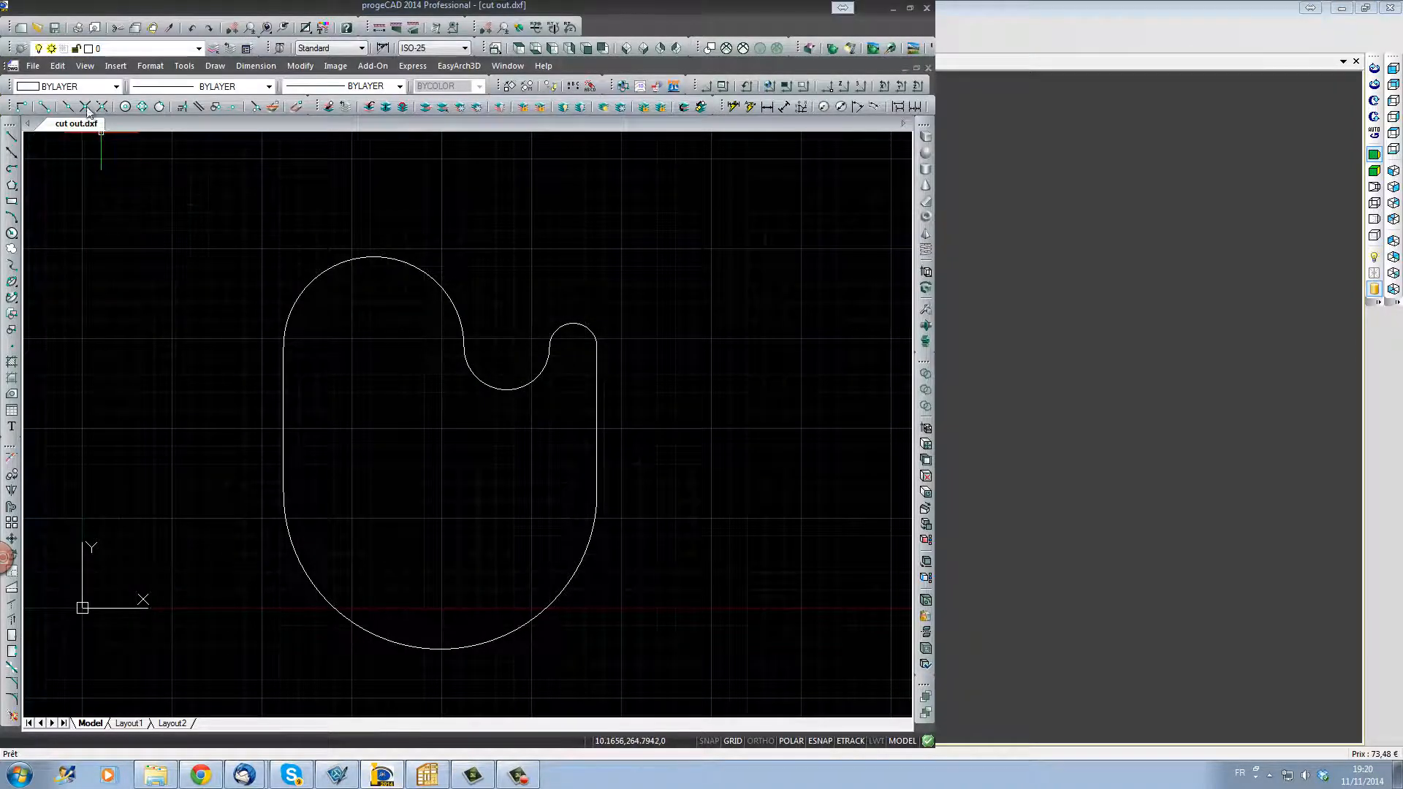
{"action": "left_click", "coordinate": [39, 29]}
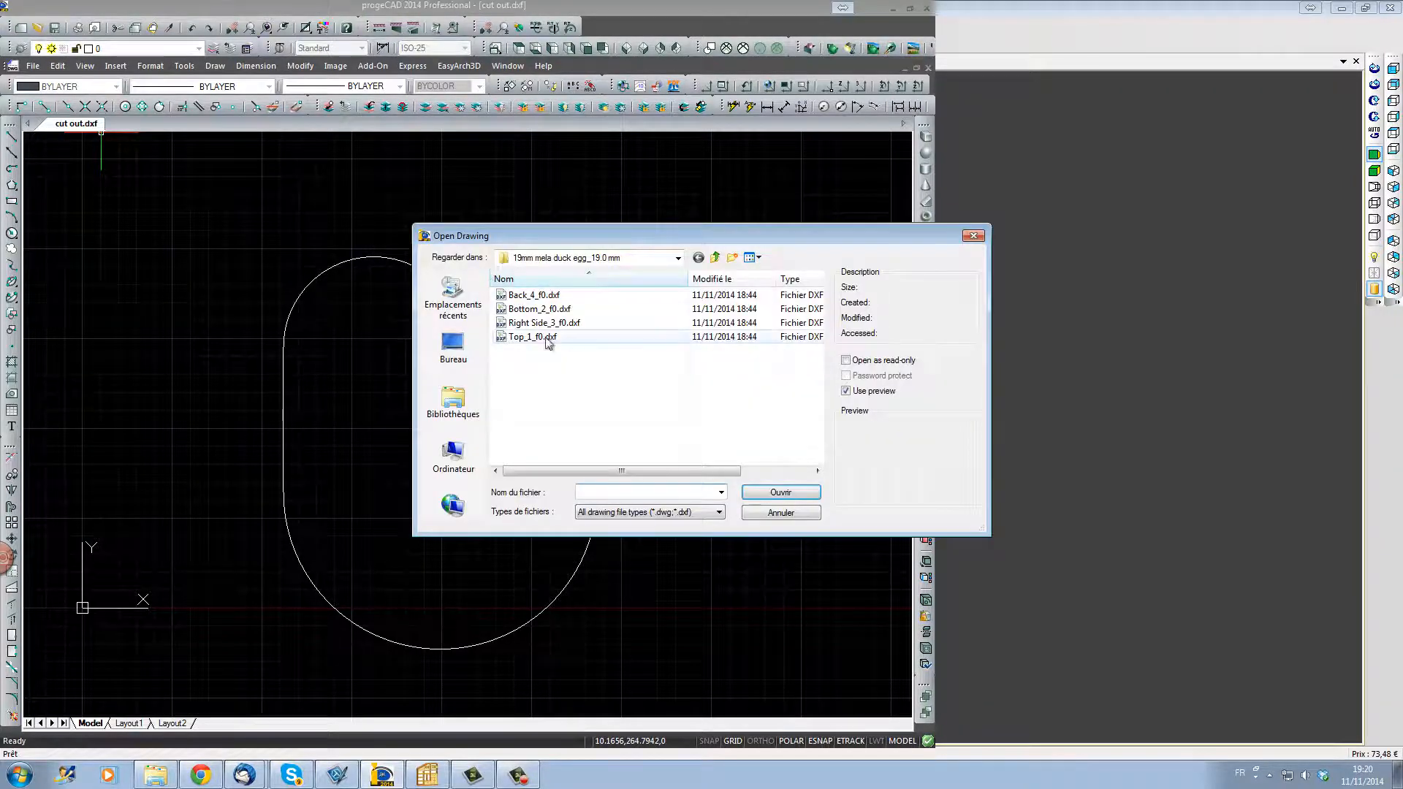
{"action": "left_click", "coordinate": [454, 351]}
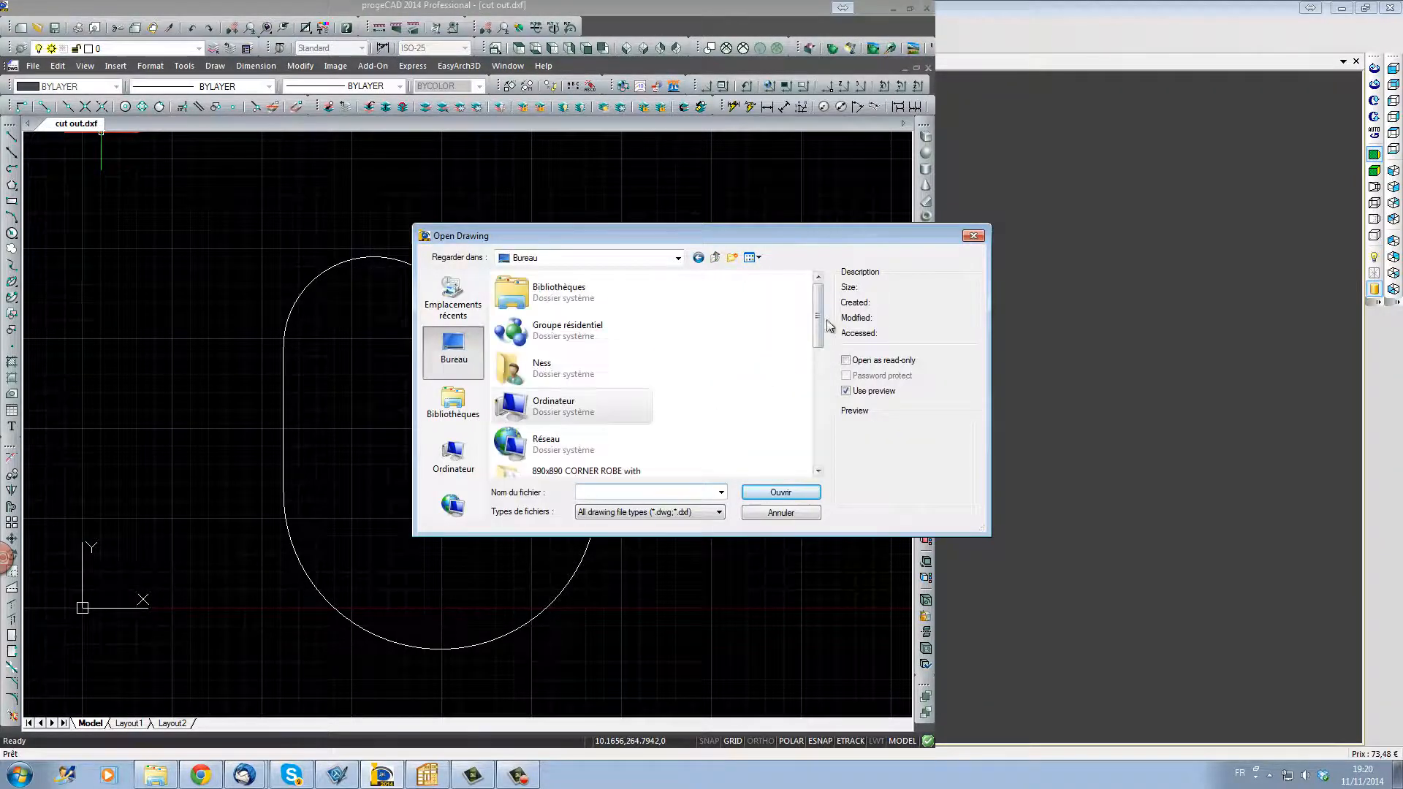
{"action": "scroll", "coordinate": [818, 371], "scroll_direction": "down", "scroll_amount": 1}
{"action": "scroll", "coordinate": [817, 372], "scroll_direction": "down", "scroll_amount": 2}
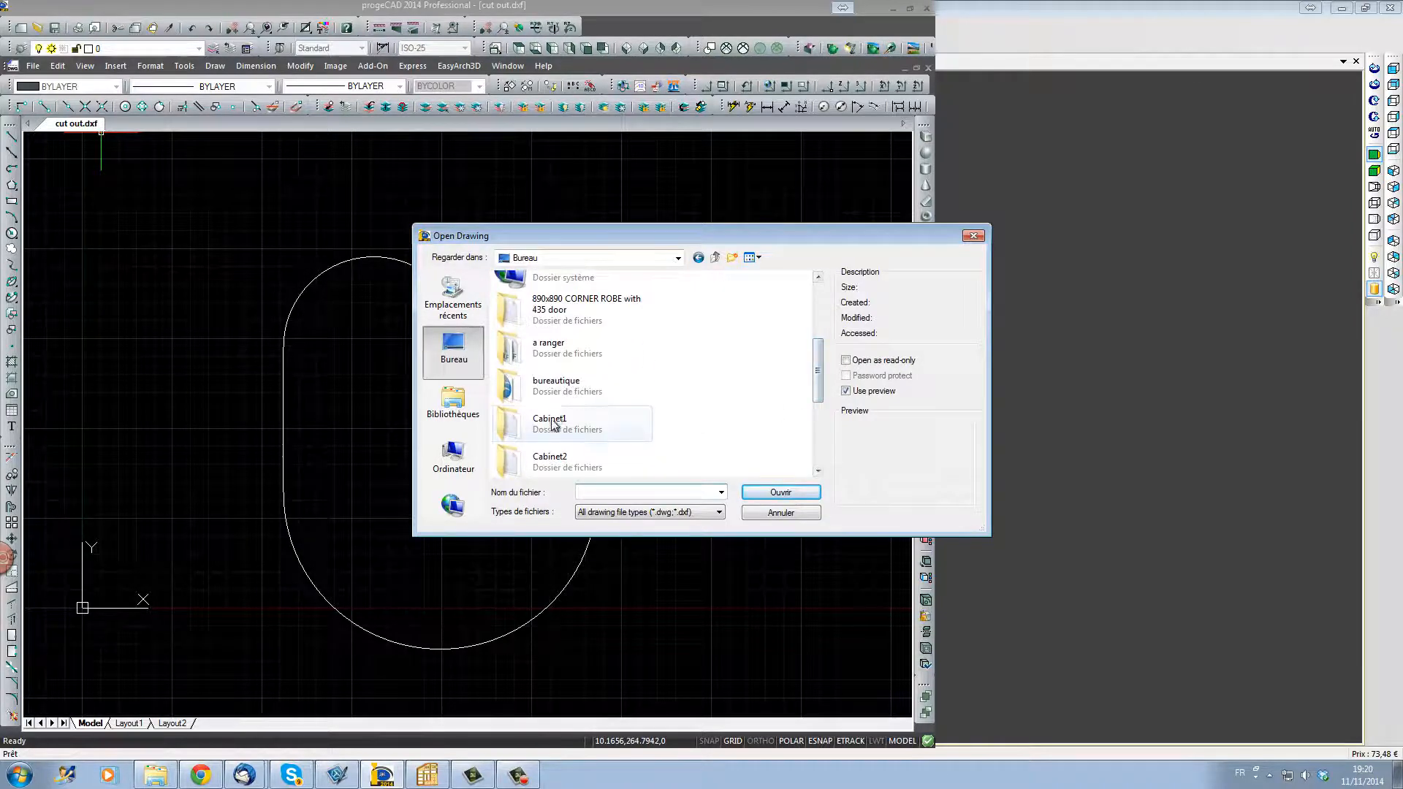
{"action": "double_click", "coordinate": [547, 459]}
{"action": "double_click", "coordinate": [558, 296]}
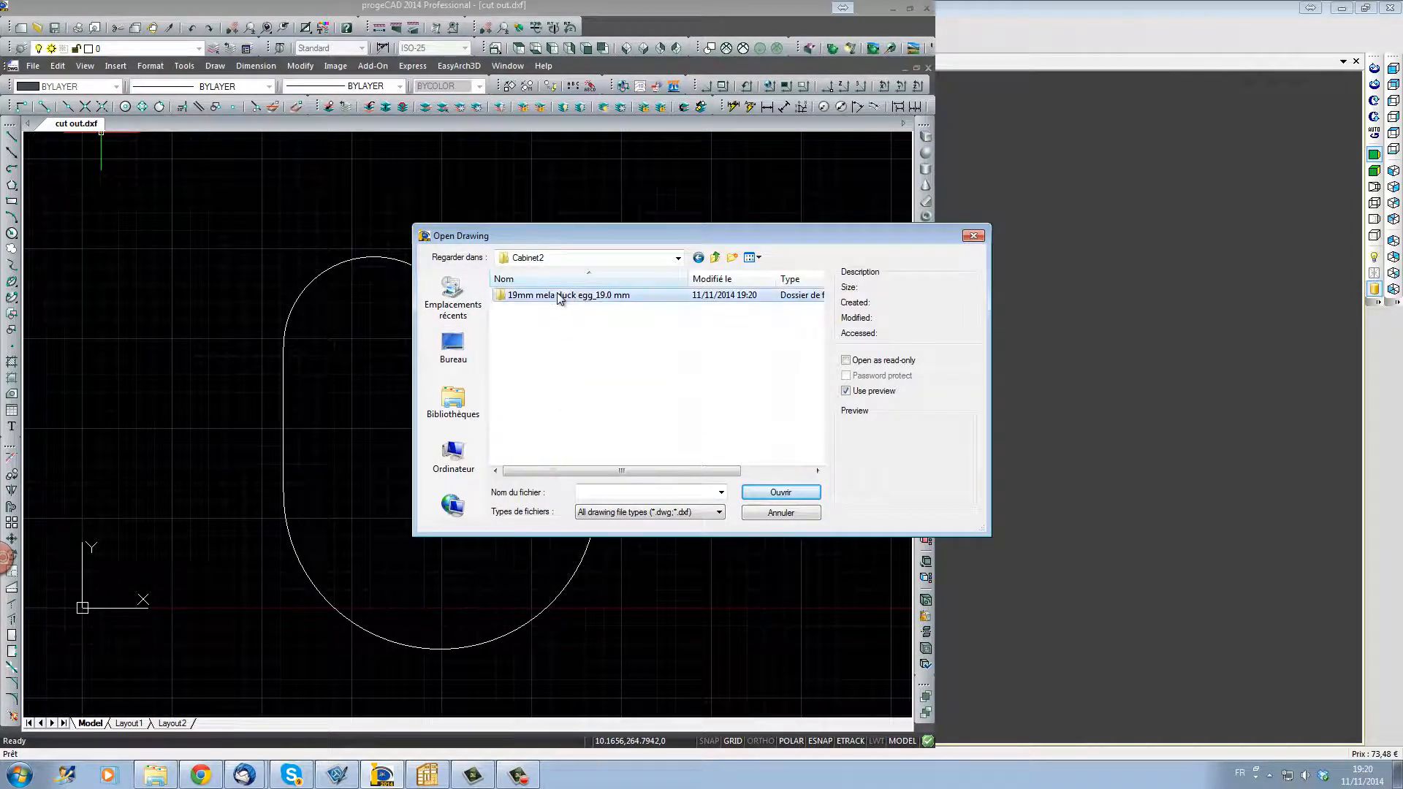
{"action": "double_click", "coordinate": [545, 337]}
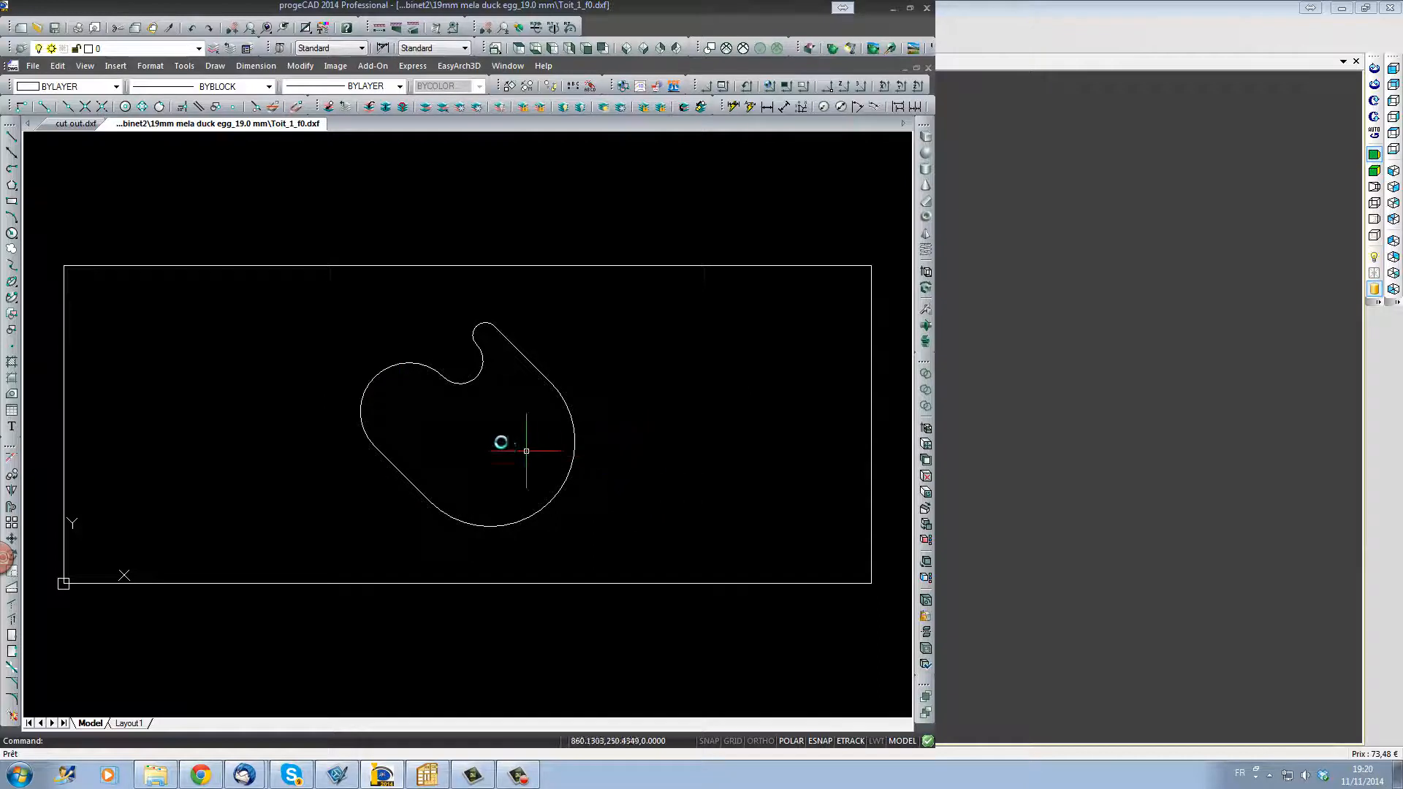
Step: Select the cut-out outline in the exported top panel drawing to check its polyline and layer
{"action": "left_click", "coordinate": [444, 377]}
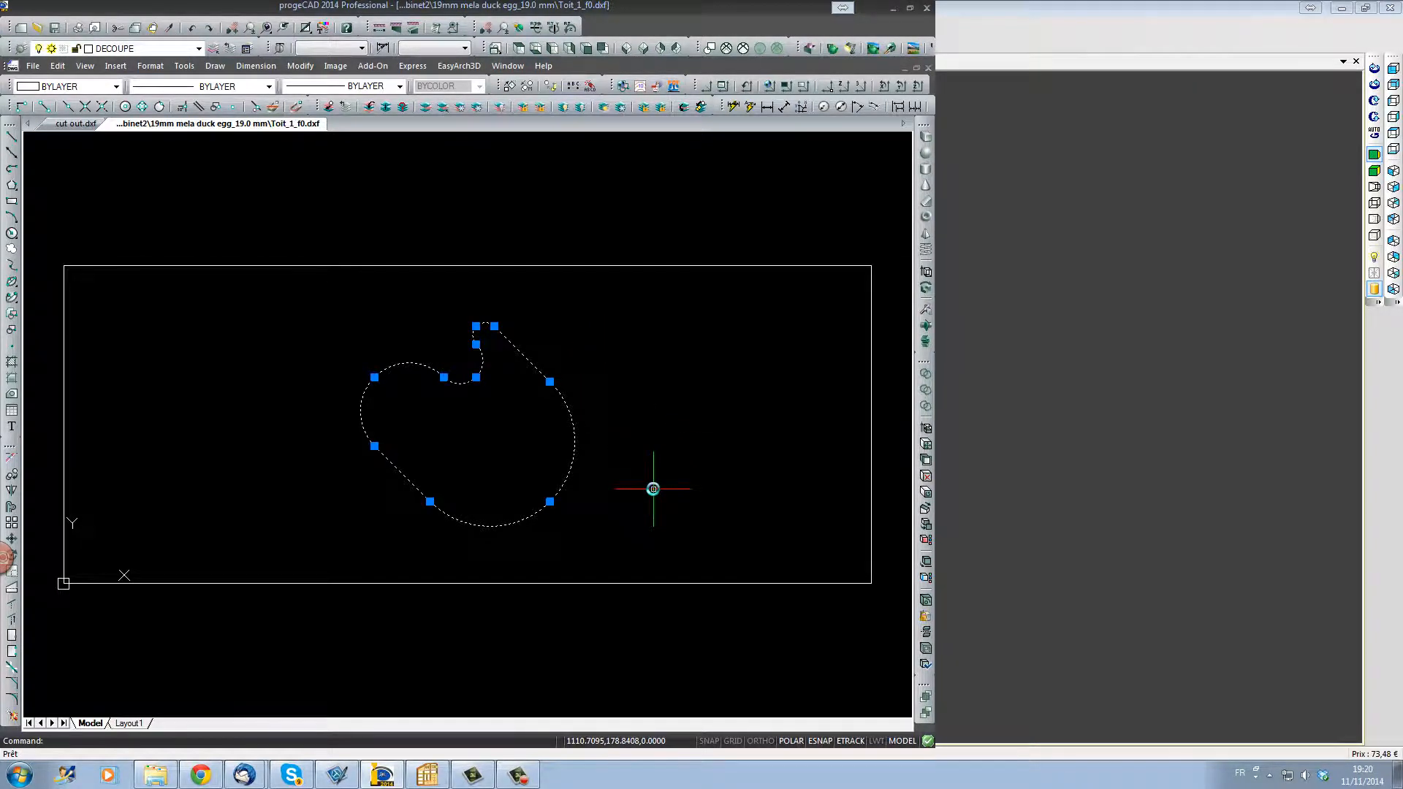
{"action": "left_click", "coordinate": [659, 445]}
{"action": "left_click", "coordinate": [638, 536]}
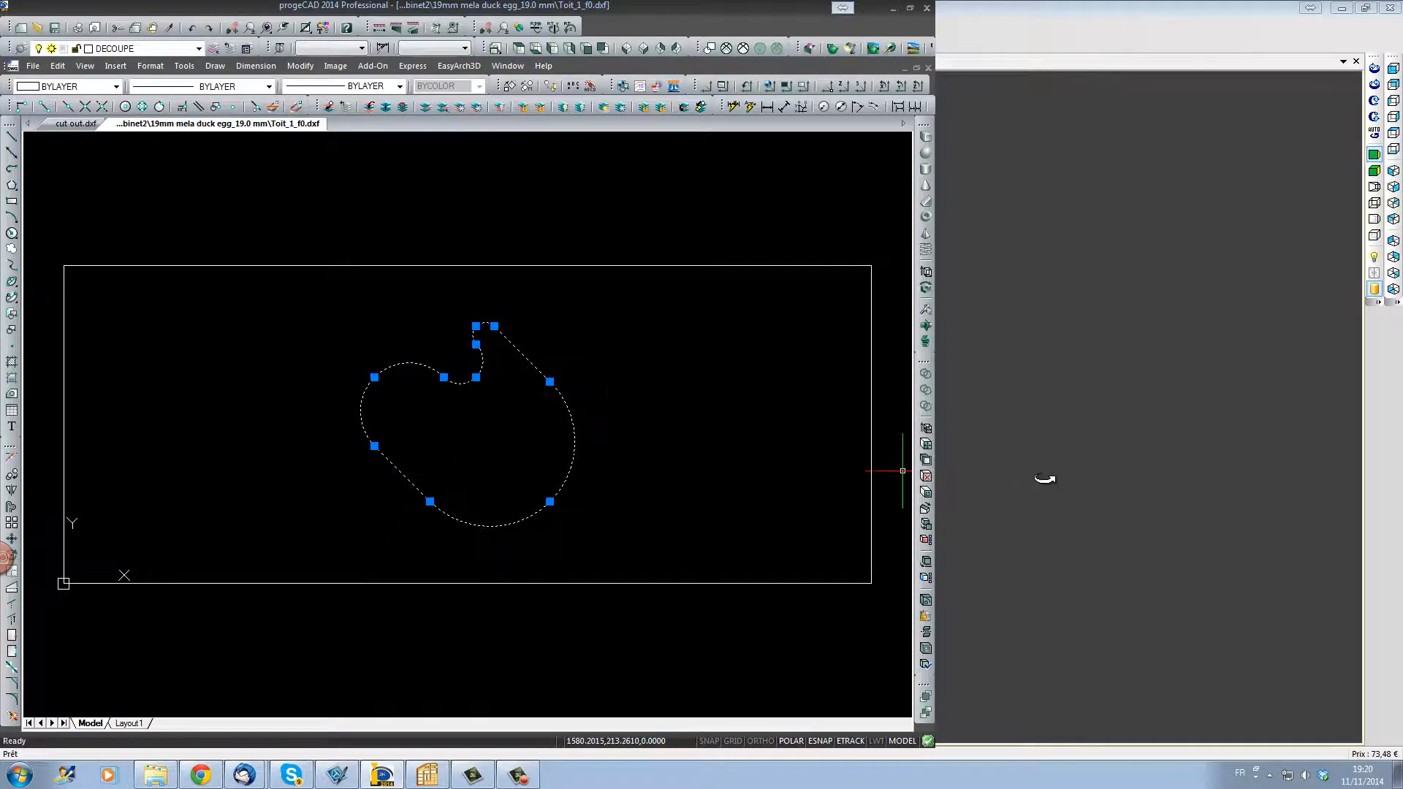
Step: Switch back to PolyBoard and examine the cabinet's cut-out top panel from several angles in 3D
{"action": "key", "text": "alt+Tab"}
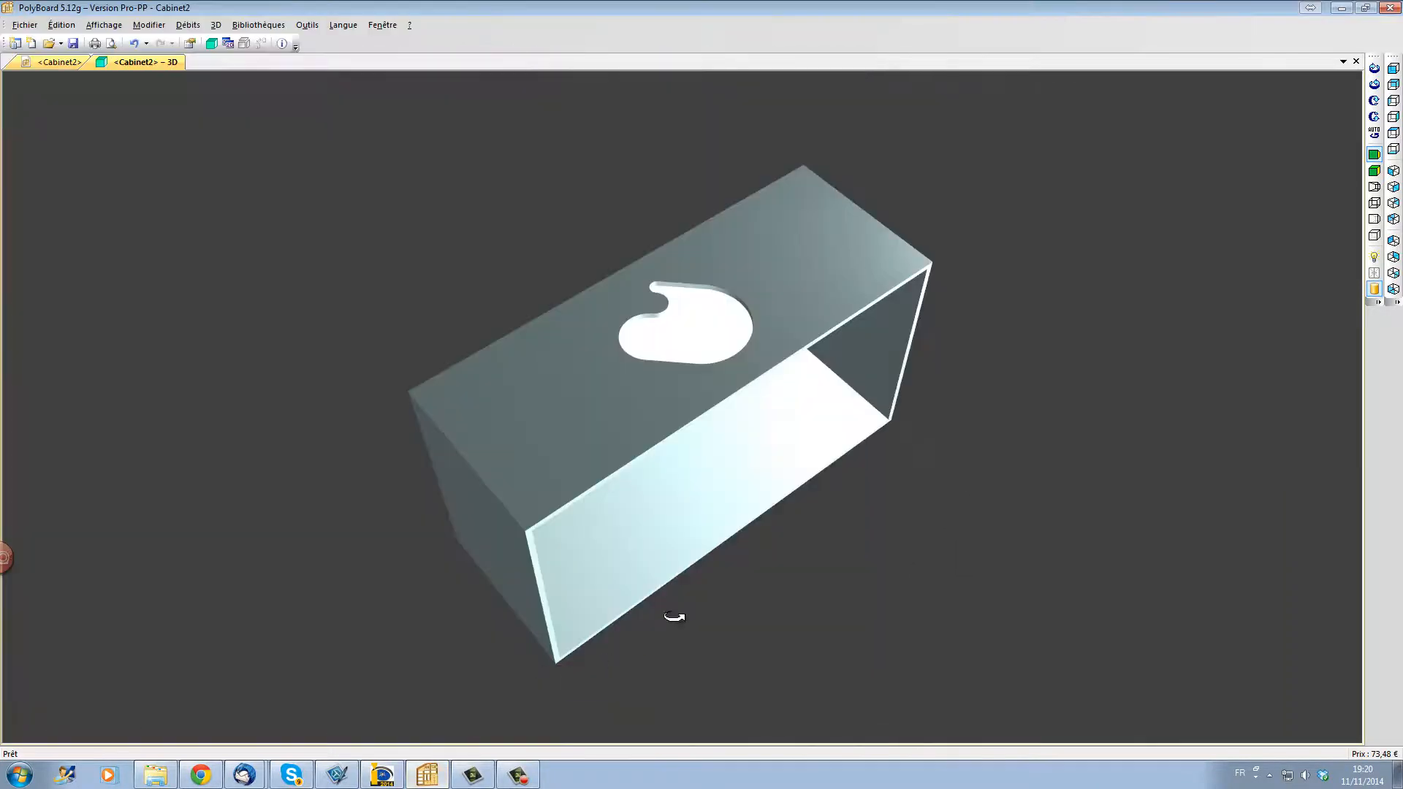
{"action": "left_click_drag", "start_coordinate": [696, 538], "coordinate": [669, 496]}
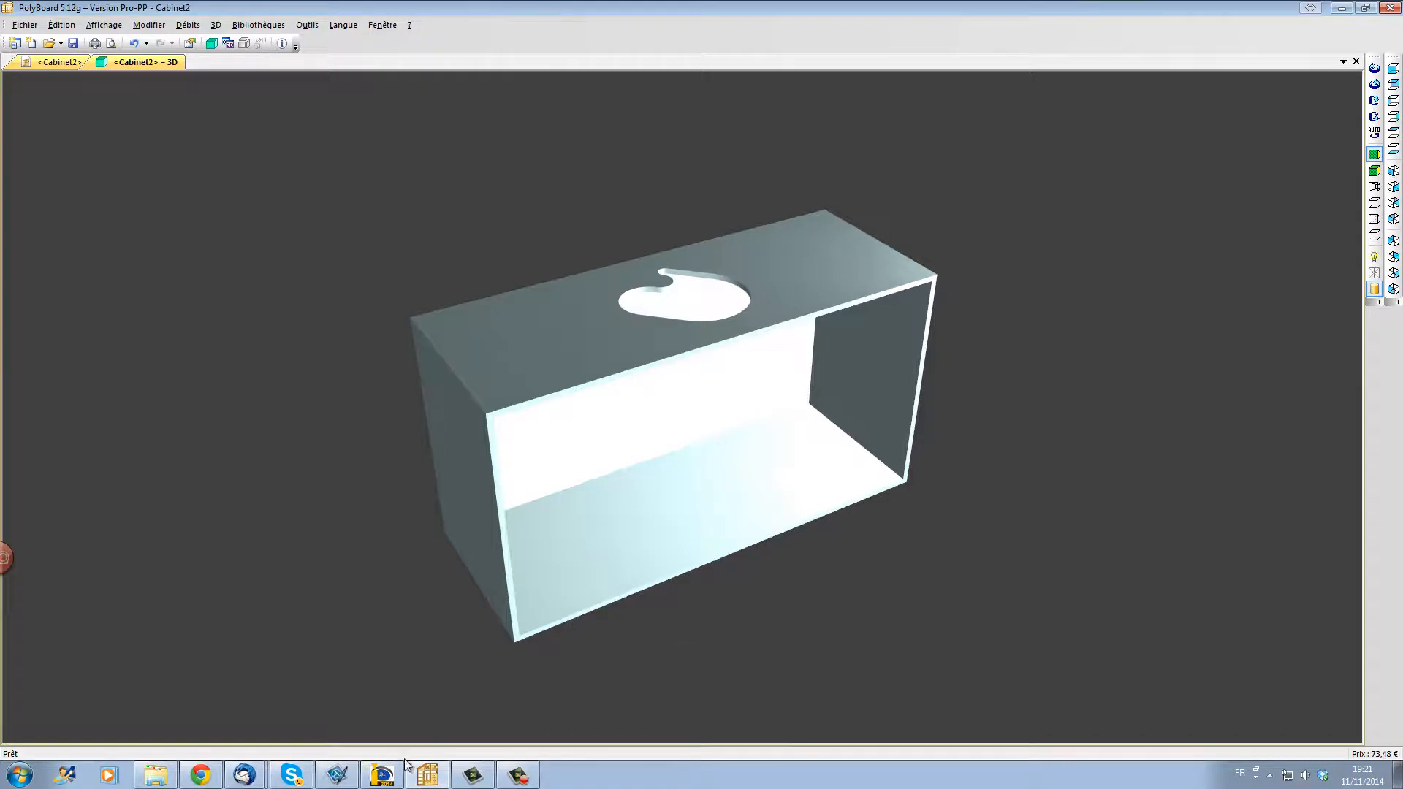
{"action": "left_click_drag", "start_coordinate": [662, 556], "coordinate": [651, 602]}
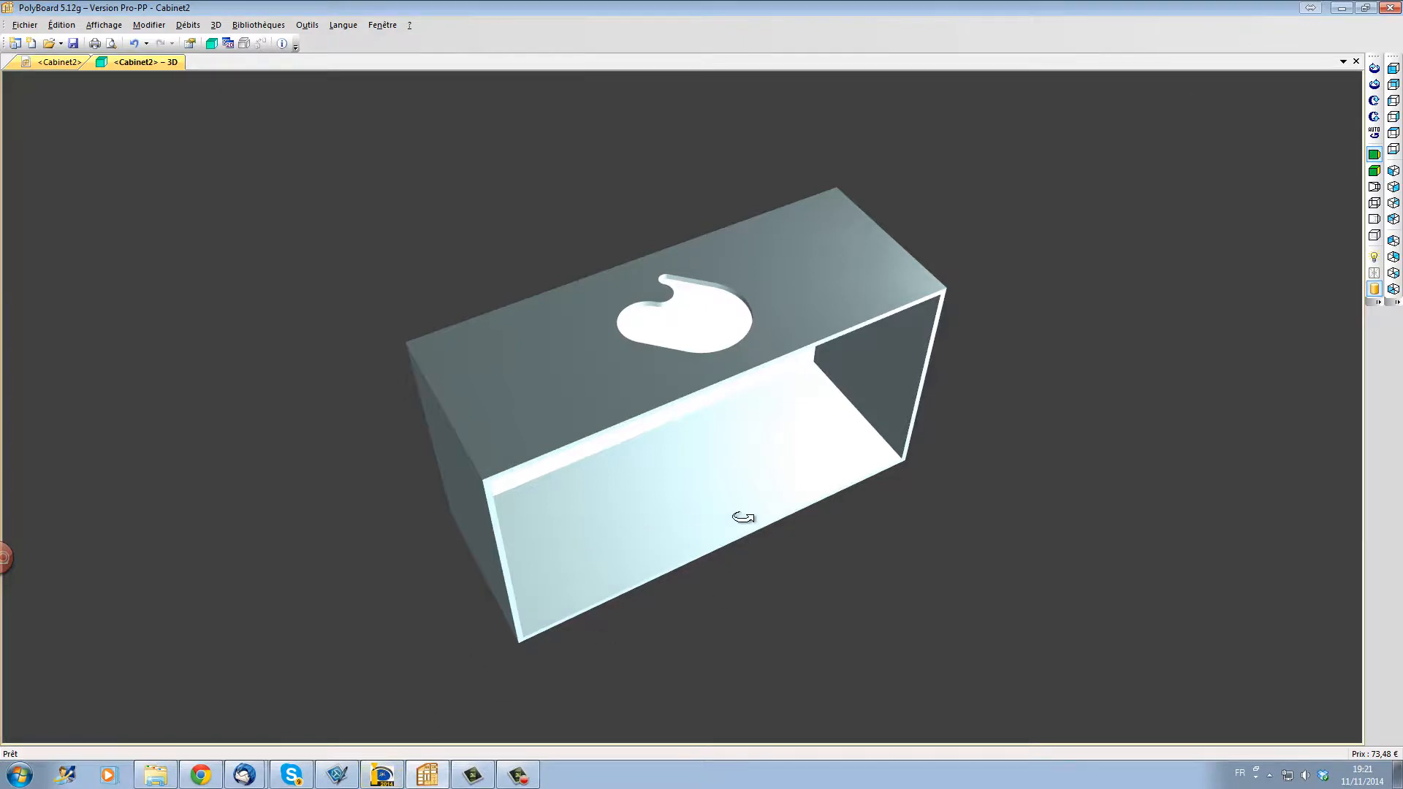
{"action": "left_click_drag", "start_coordinate": [742, 511], "coordinate": [668, 529]}
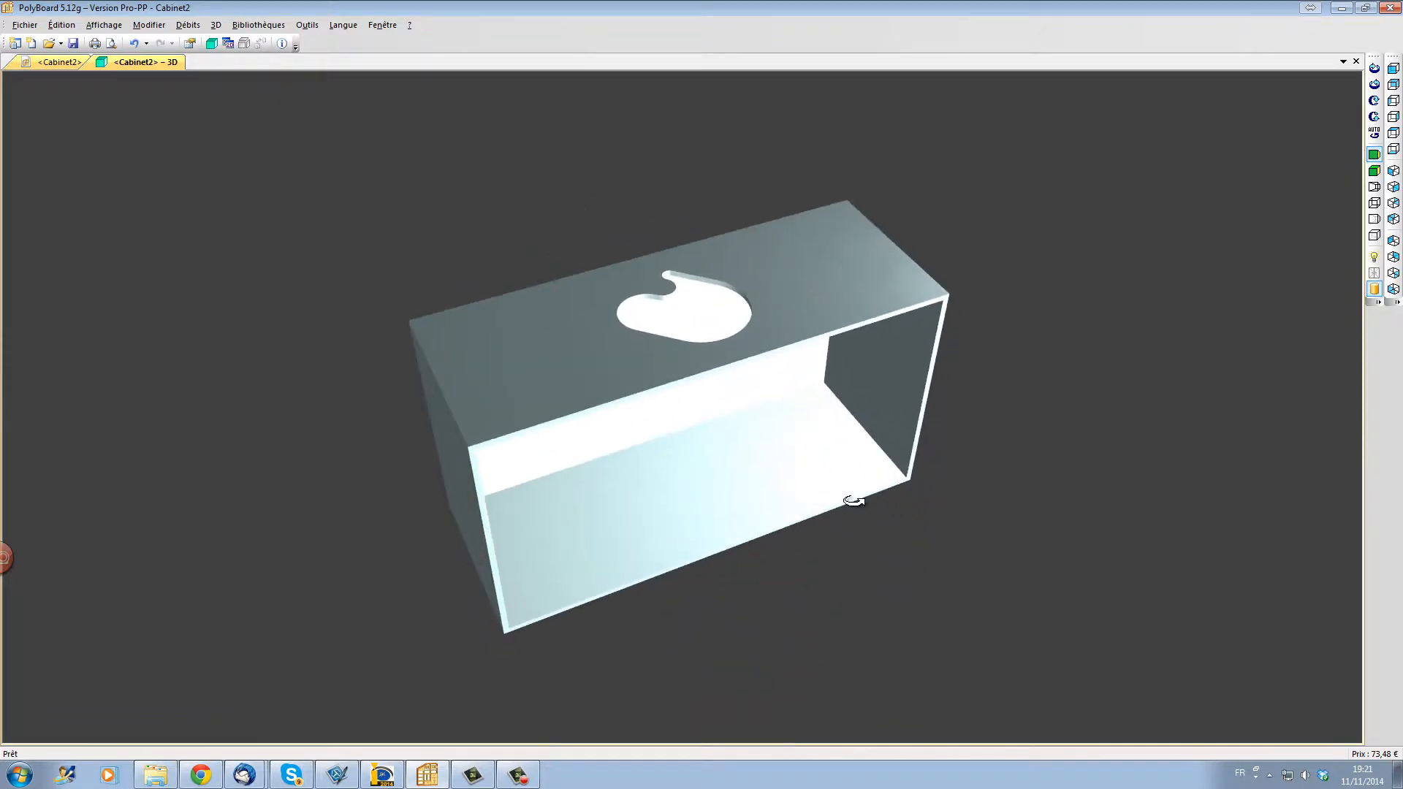